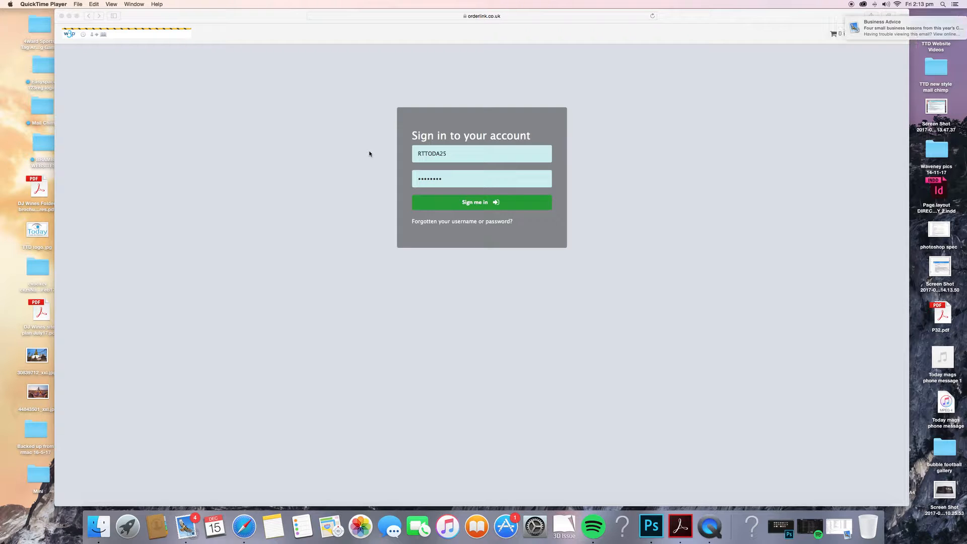
Step: Sign in to the account without saving the password, and open the 4Ward Sports website for editing
{"action": "left_click", "coordinate": [486, 205]}
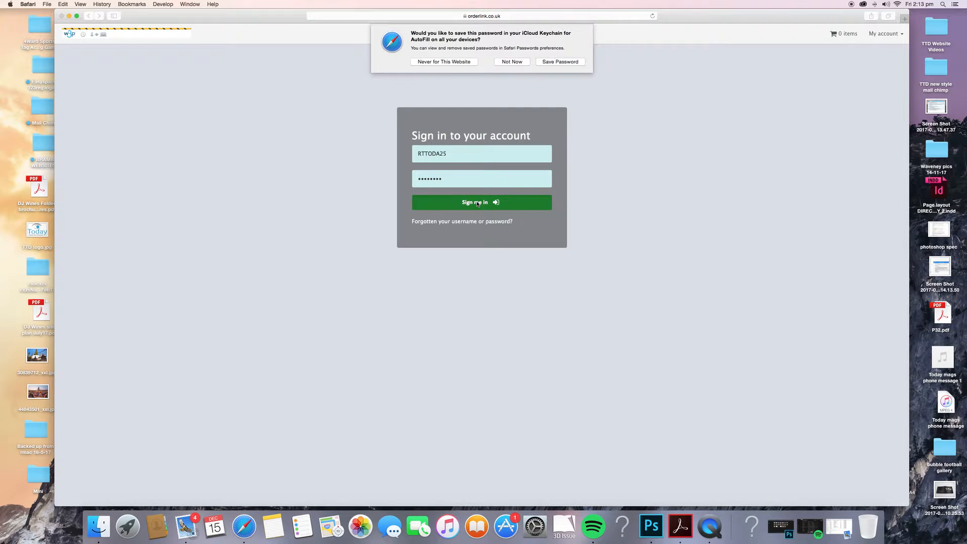
{"action": "left_click", "coordinate": [512, 62]}
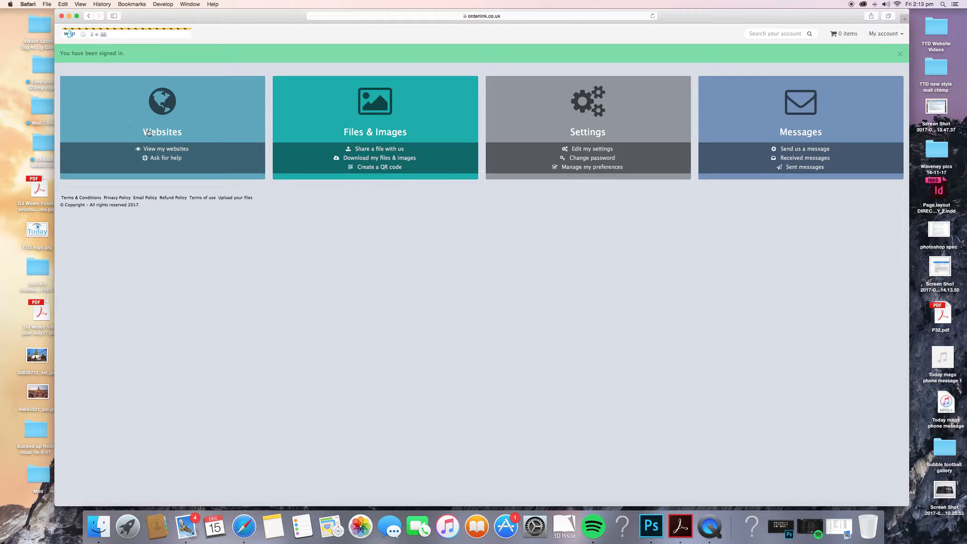
{"action": "left_click", "coordinate": [169, 104]}
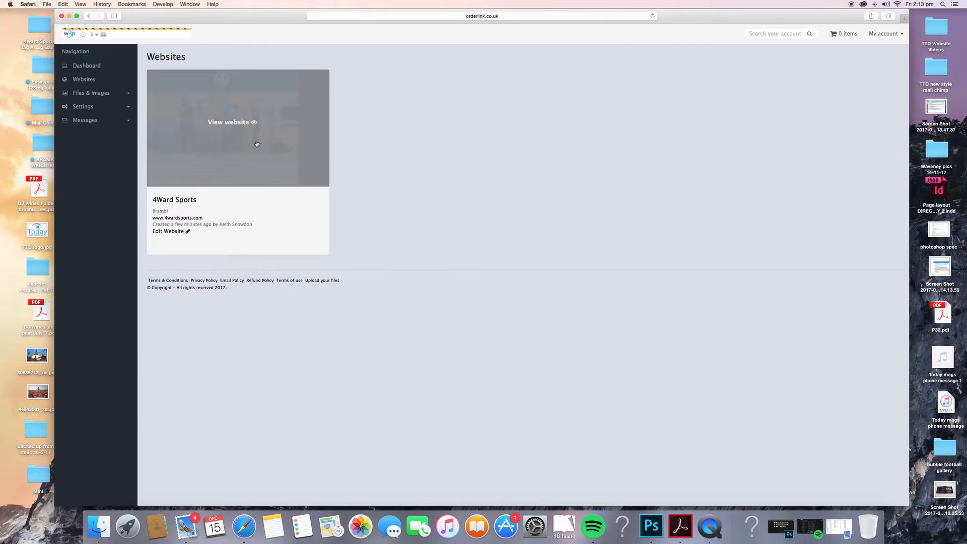
{"action": "left_click", "coordinate": [164, 232]}
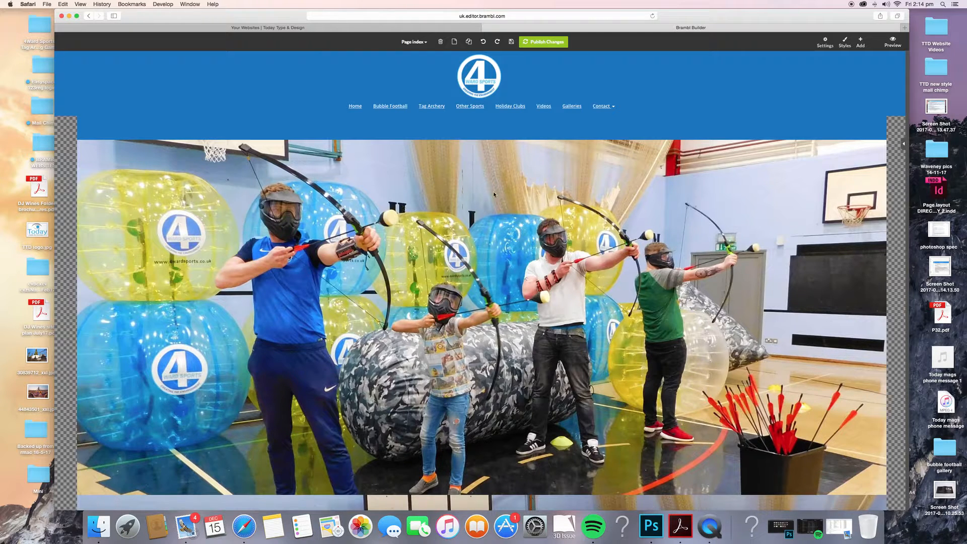
Step: Look through the home page from the large banner photos down to the activity sections
{"action": "scroll", "coordinate": [494, 194], "scroll_direction": "down", "scroll_amount": 15}
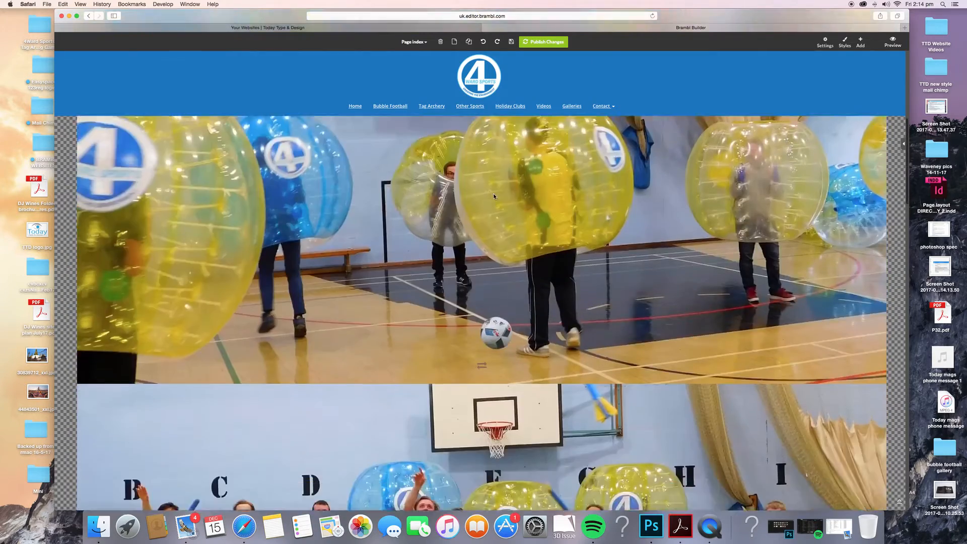
{"action": "scroll", "coordinate": [493, 194], "scroll_direction": "down", "scroll_amount": 15}
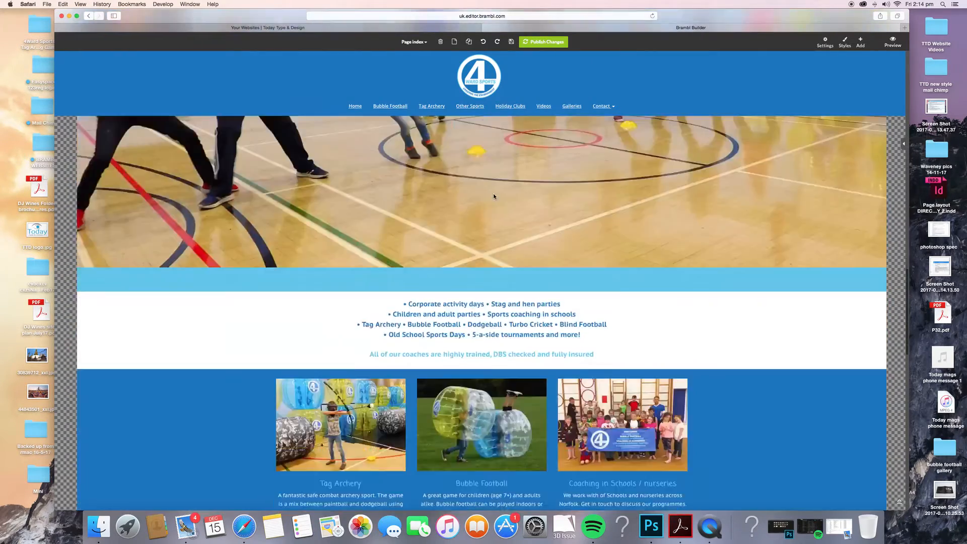
{"action": "scroll", "coordinate": [494, 196], "scroll_direction": "up", "scroll_amount": 20}
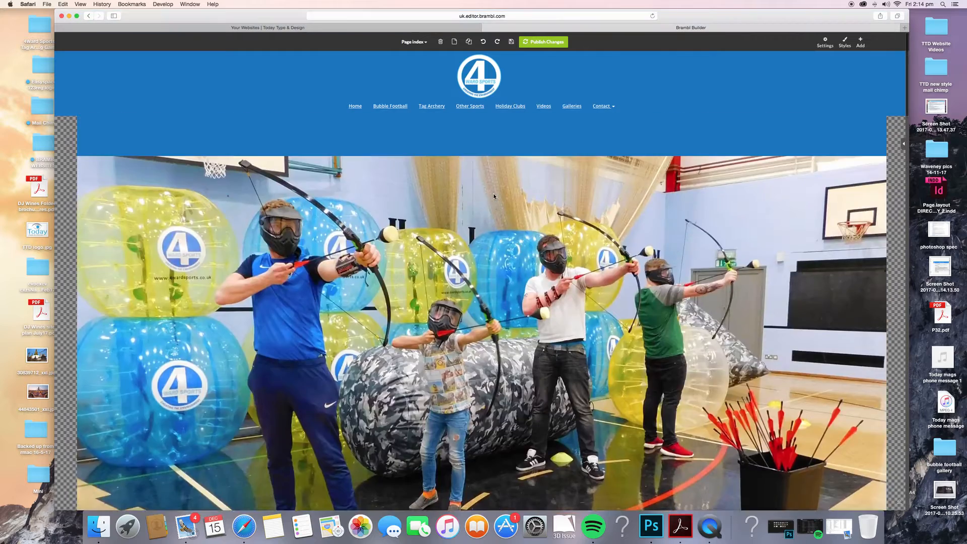
{"action": "scroll", "coordinate": [493, 196], "scroll_direction": "down", "scroll_amount": 10}
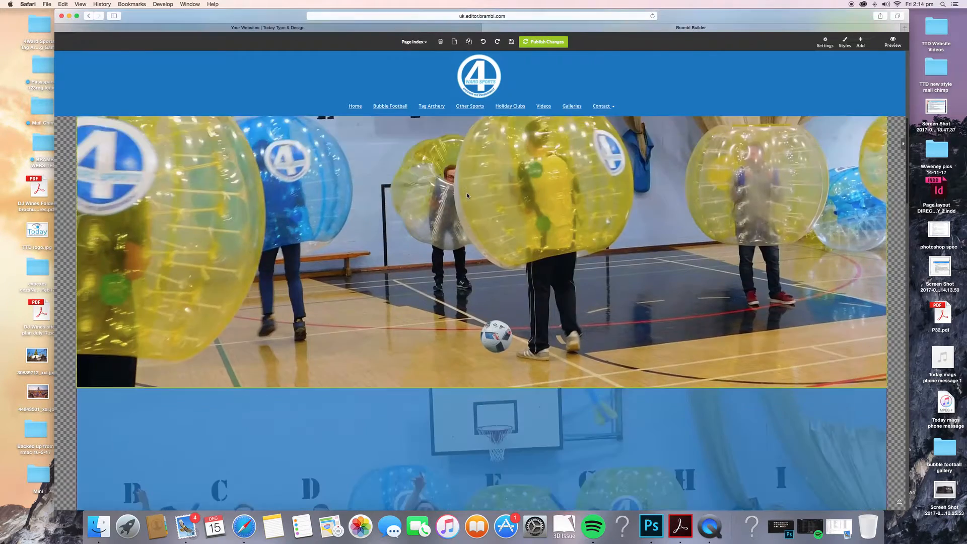
Step: Select the group photo and the tug-of-war photo among the large banners to view their image editing options
{"action": "left_click", "coordinate": [467, 195]}
{"action": "scroll", "coordinate": [481, 232], "scroll_direction": "down", "scroll_amount": 3}
{"action": "left_click", "coordinate": [481, 232]}
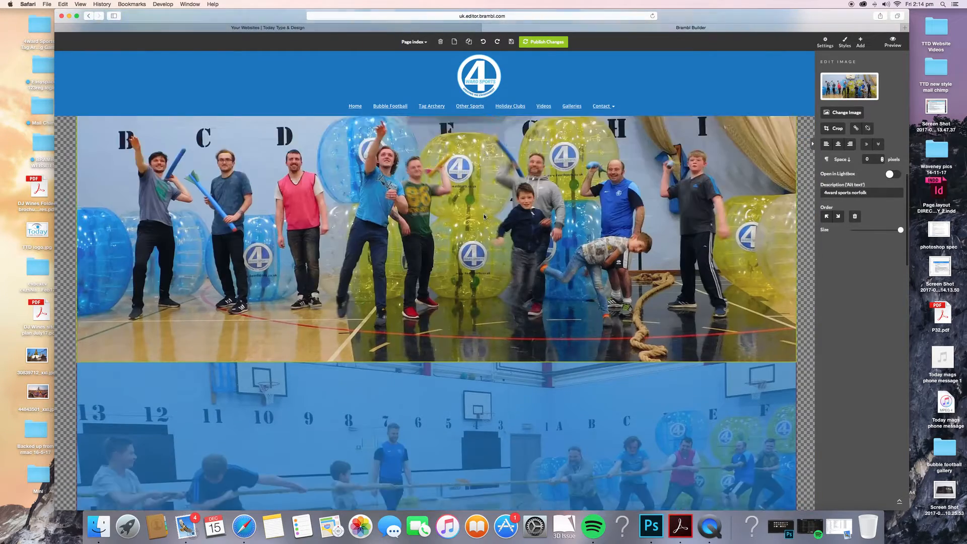
{"action": "scroll", "coordinate": [483, 214], "scroll_direction": "down", "scroll_amount": 2}
{"action": "scroll", "coordinate": [484, 214], "scroll_direction": "up", "scroll_amount": 14}
{"action": "scroll", "coordinate": [484, 214], "scroll_direction": "down", "scroll_amount": 5}
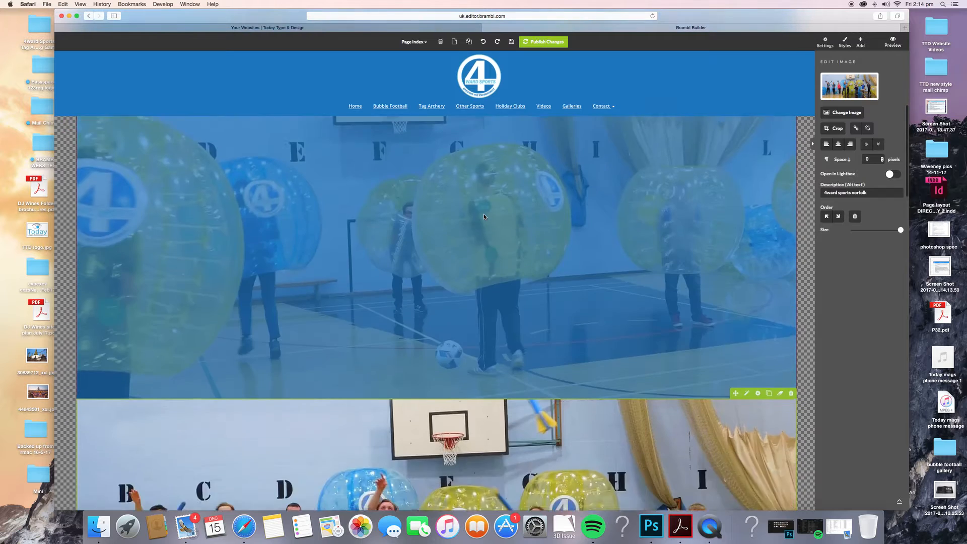
{"action": "scroll", "coordinate": [483, 213], "scroll_direction": "down", "scroll_amount": 10}
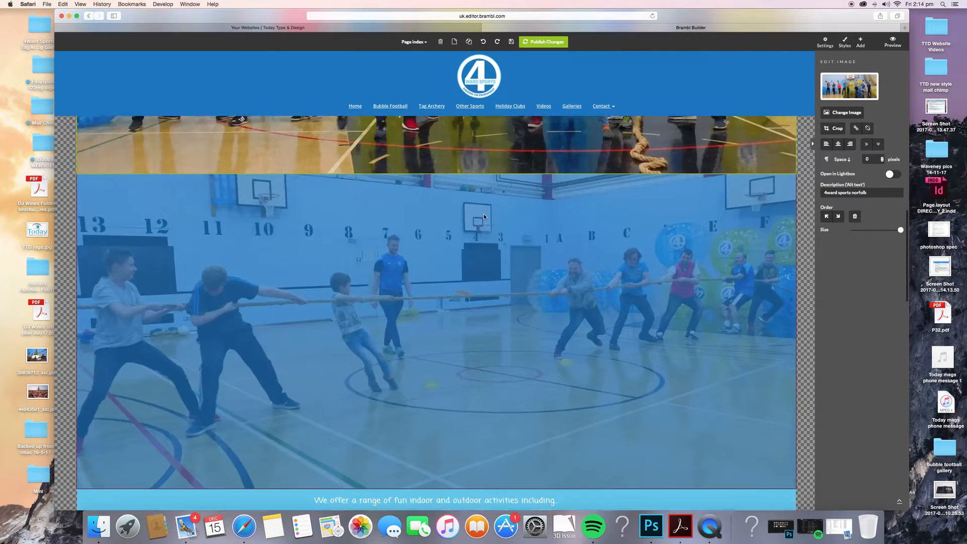
{"action": "scroll", "coordinate": [484, 216], "scroll_direction": "down", "scroll_amount": 1}
{"action": "left_click", "coordinate": [483, 216]}
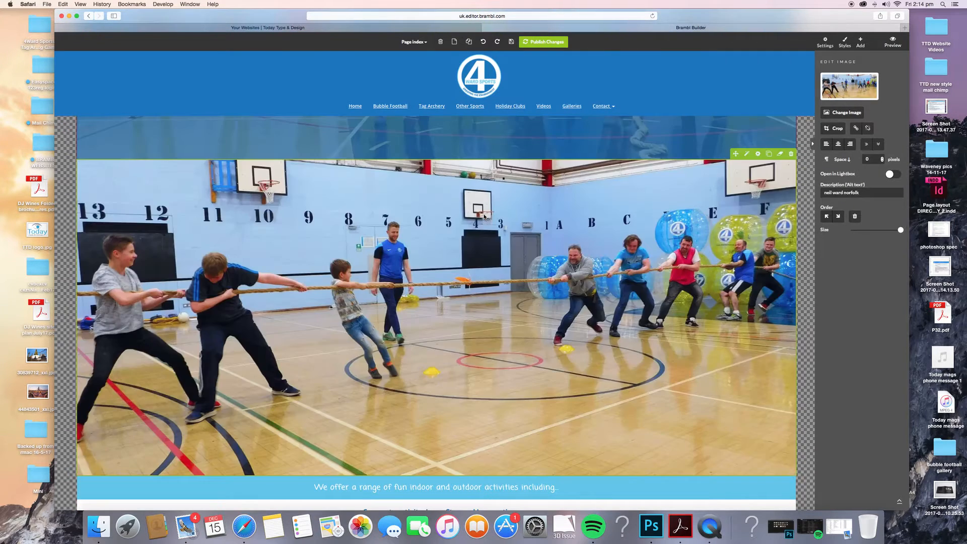
{"action": "scroll", "coordinate": [483, 216], "scroll_direction": "up", "scroll_amount": 10}
{"action": "scroll", "coordinate": [483, 217], "scroll_direction": "up", "scroll_amount": 1}
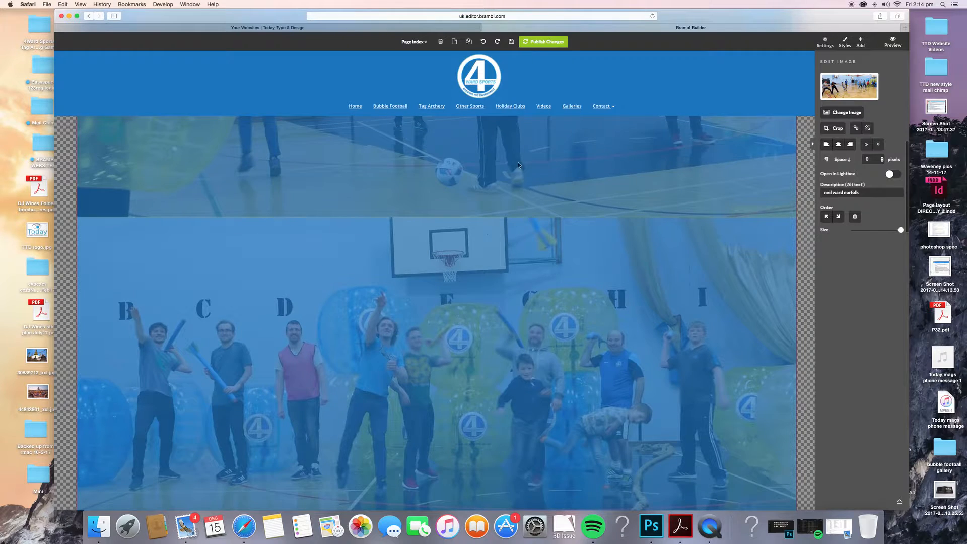
{"action": "scroll", "coordinate": [517, 162], "scroll_direction": "down", "scroll_amount": 15}
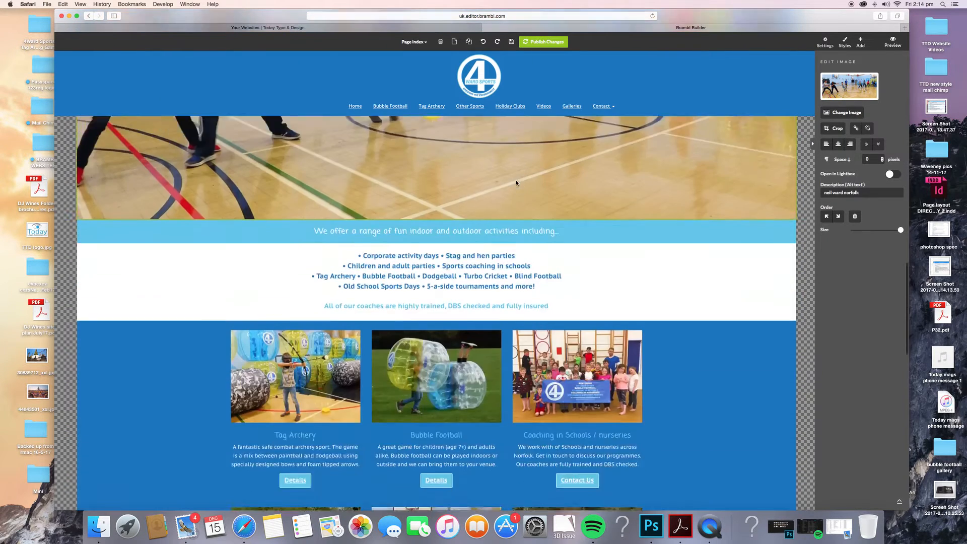
Step: Replace the word "indoor" in the activities heading with "hhhhhhhhhh", and undo the edit
{"action": "scroll", "coordinate": [516, 183], "scroll_direction": "down", "scroll_amount": 3}
{"action": "left_click", "coordinate": [389, 187]}
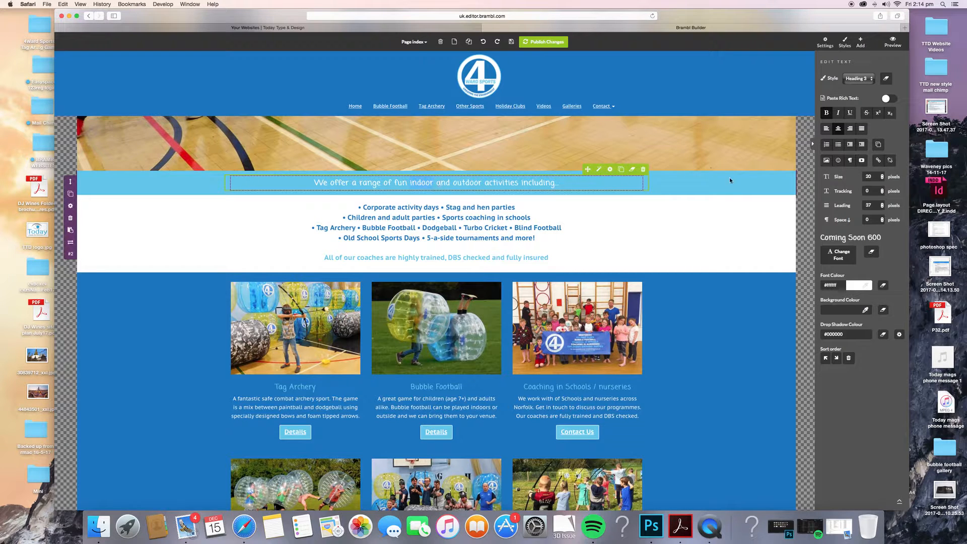
{"action": "double_click", "coordinate": [423, 182]}
{"action": "type", "text": "hhhhhhhhhh"}
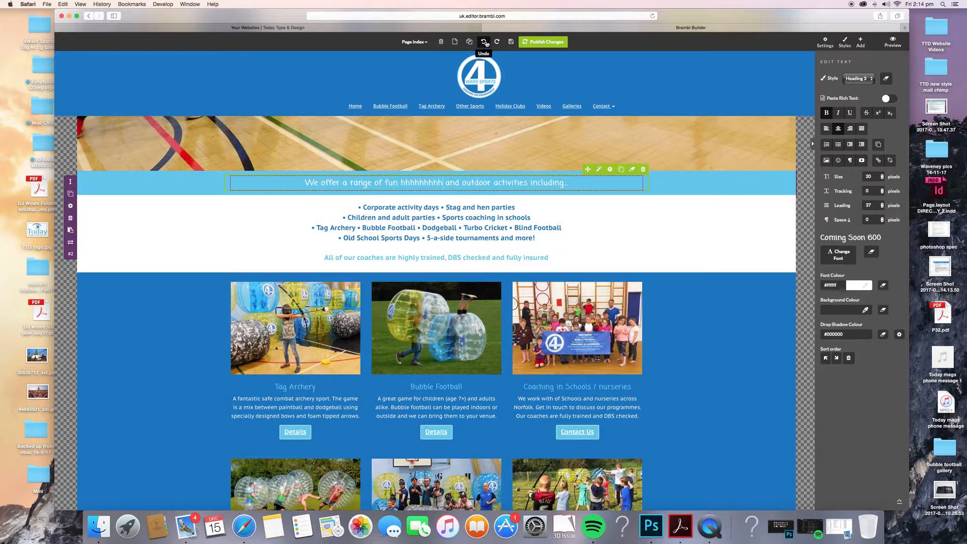
{"action": "left_click", "coordinate": [485, 43]}
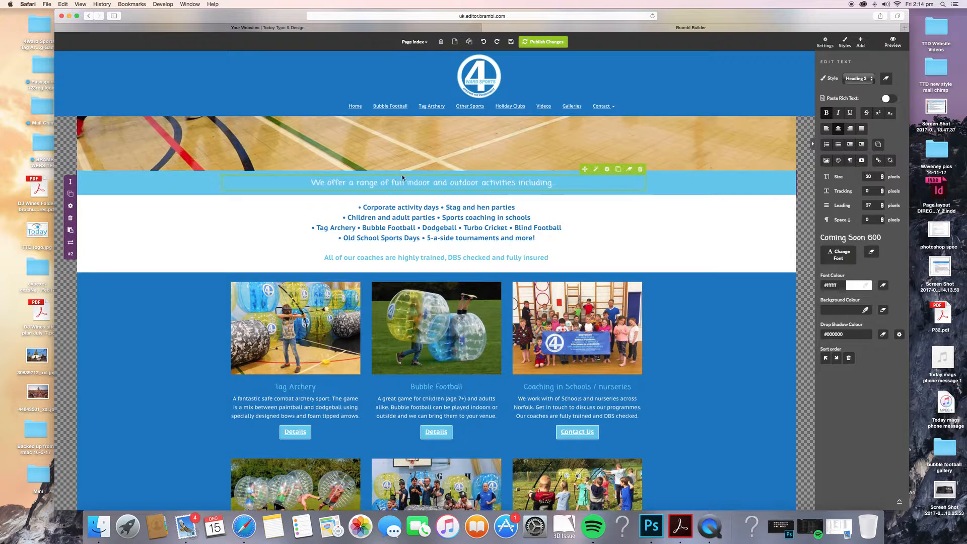
Step: Replace "Sports coaching in schools" in the activity list with "jhjh", and undo the edit
{"action": "left_click", "coordinate": [409, 218]}
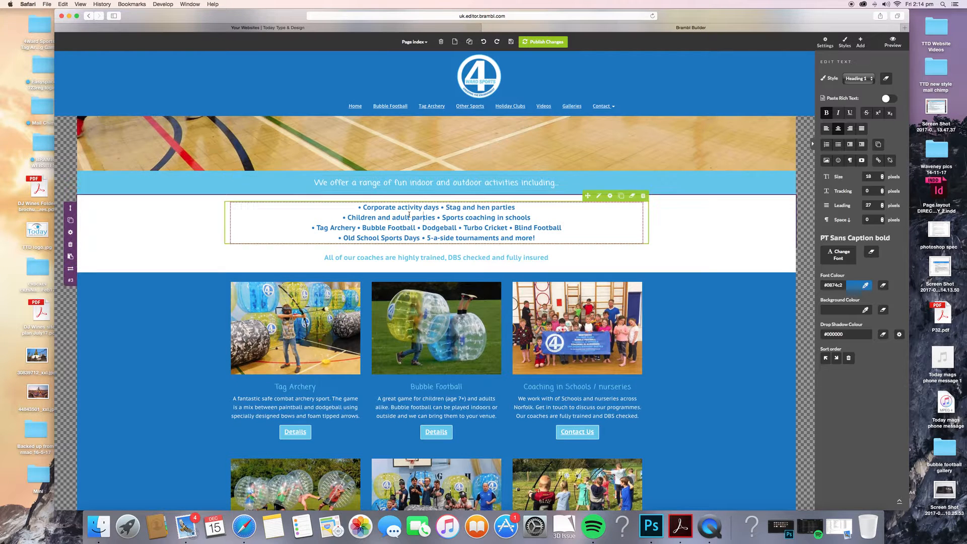
{"action": "triple_click", "coordinate": [410, 218]}
{"action": "triple_click", "coordinate": [420, 207]}
{"action": "triple_click", "coordinate": [419, 227]}
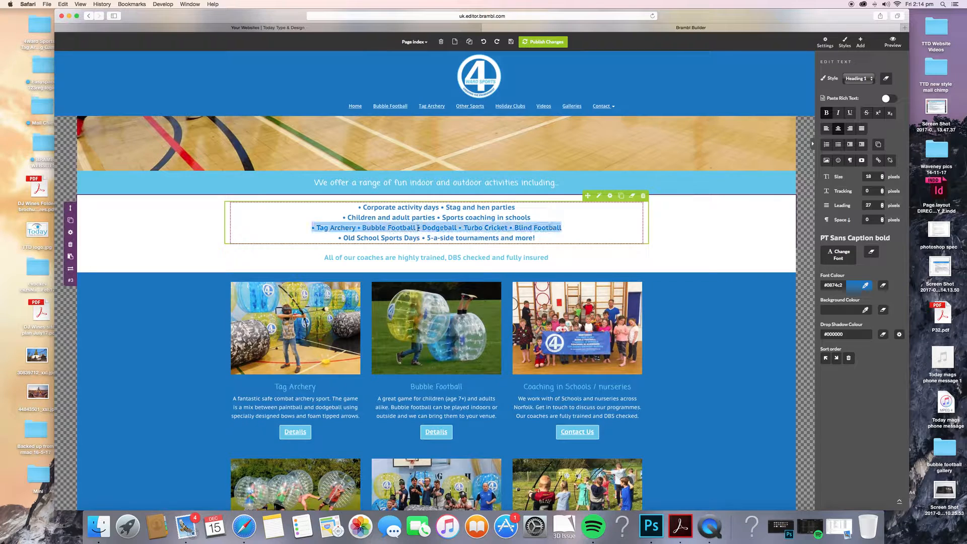
{"action": "left_click_drag", "start_coordinate": [531, 218], "coordinate": [441, 217]}
{"action": "key", "text": "BackSpace"}
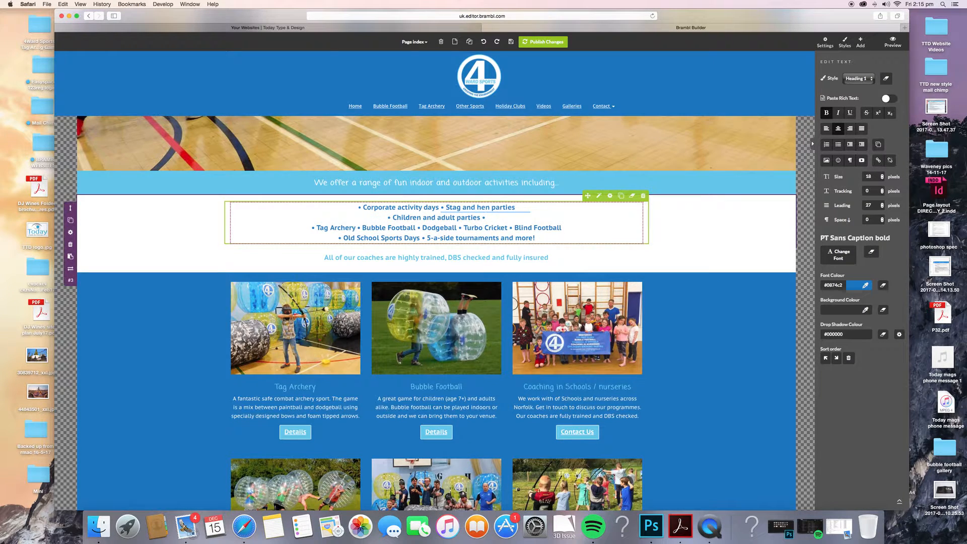
{"action": "type", "text": "jhjh"}
{"action": "left_click", "coordinate": [488, 47]}
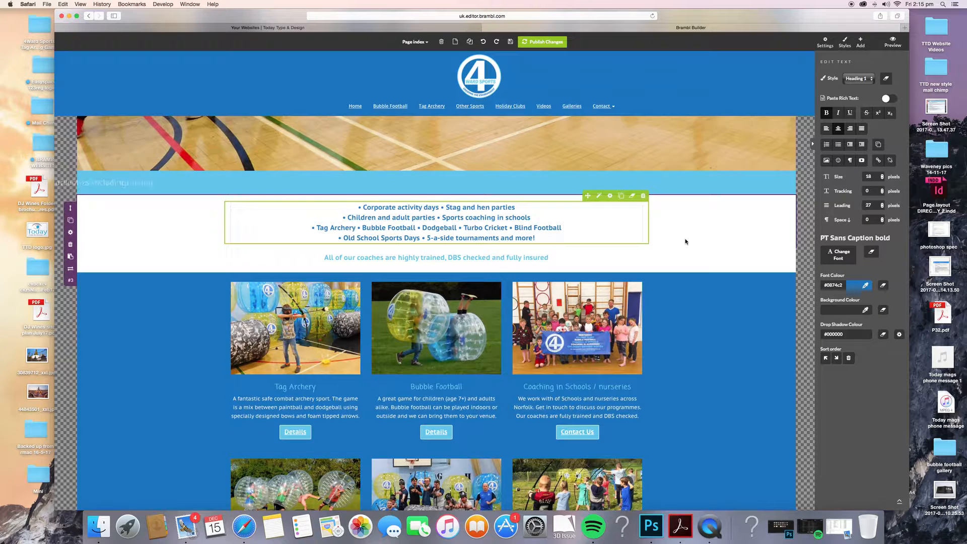
Step: Select the Tag Archery, Bubble Football and Coaching in Schools photos in turn to view their image editing options
{"action": "left_click", "coordinate": [575, 315]}
{"action": "scroll", "coordinate": [458, 272], "scroll_direction": "down", "scroll_amount": 5}
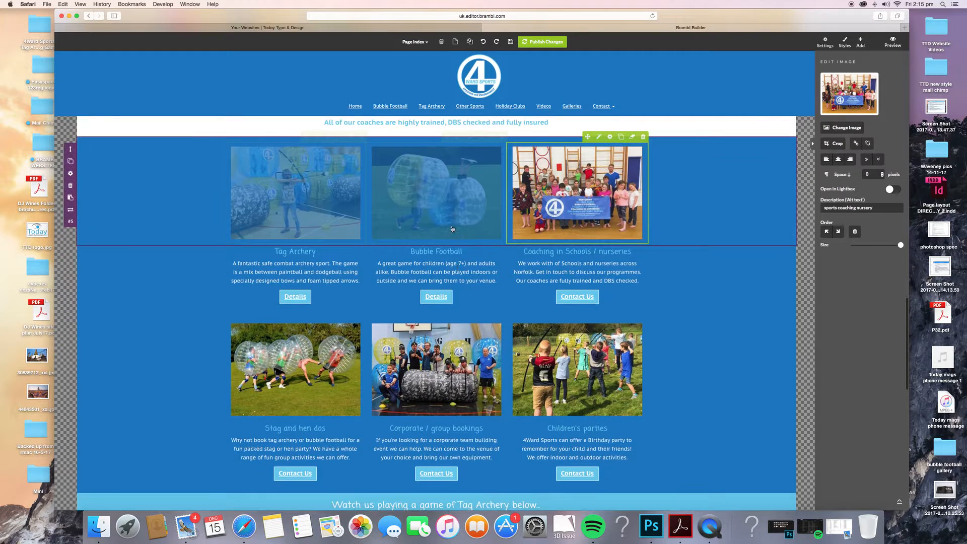
{"action": "scroll", "coordinate": [453, 229], "scroll_direction": "up", "scroll_amount": 2}
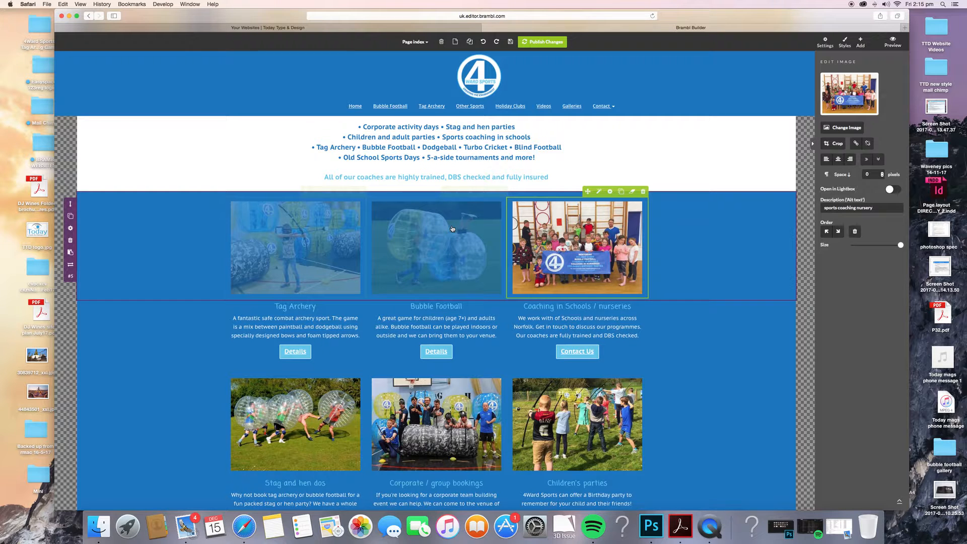
{"action": "left_click", "coordinate": [471, 238]}
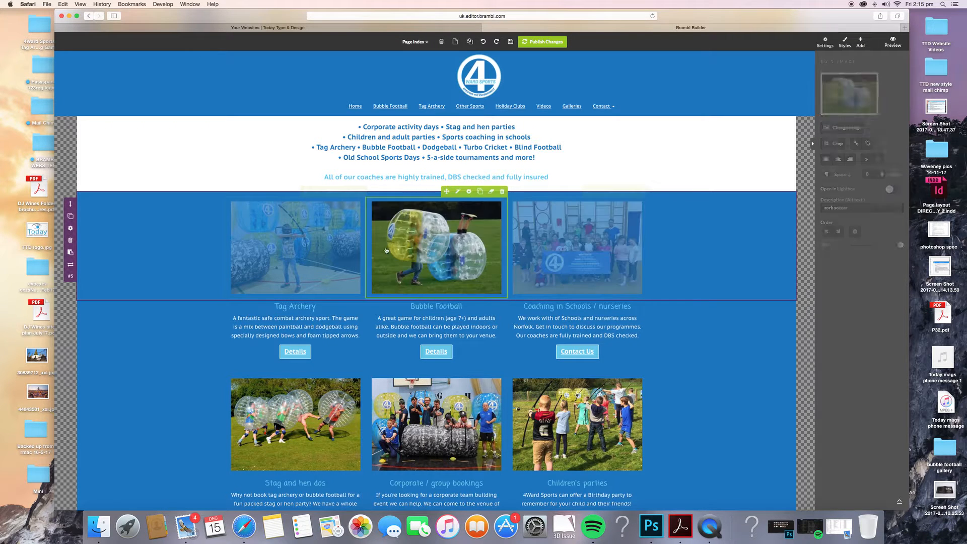
{"action": "left_click", "coordinate": [346, 243]}
{"action": "left_click", "coordinate": [446, 256]}
{"action": "left_click", "coordinate": [588, 237]}
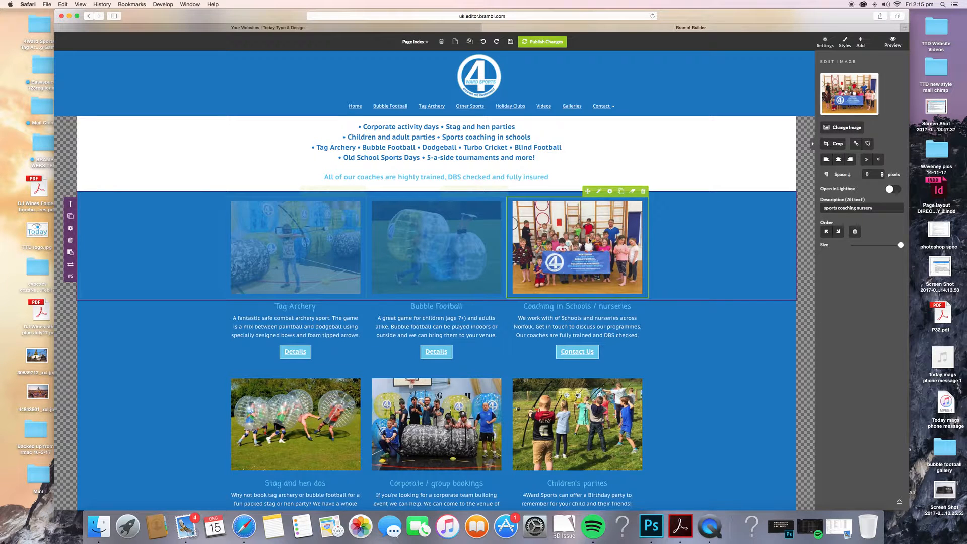
{"action": "scroll", "coordinate": [588, 241], "scroll_direction": "up", "scroll_amount": 5}
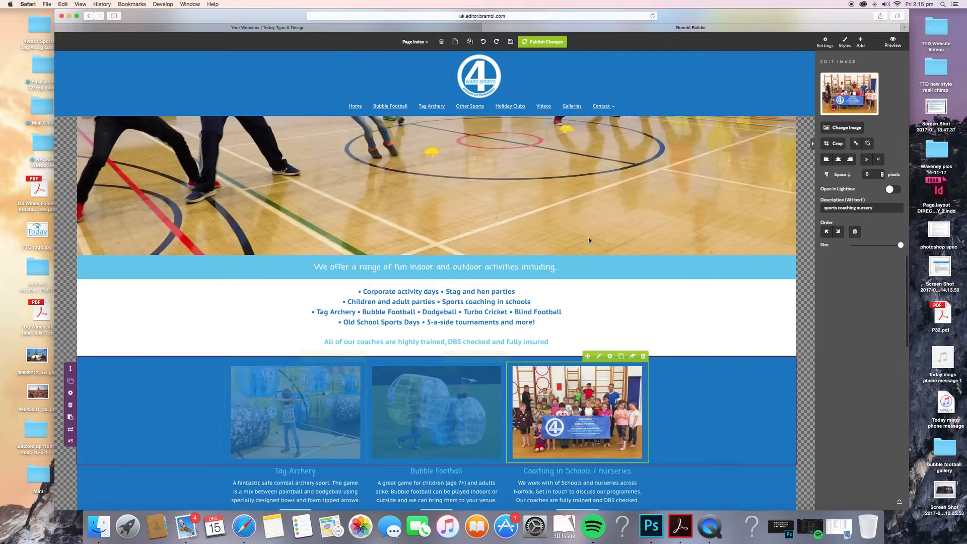
{"action": "scroll", "coordinate": [588, 240], "scroll_direction": "down", "scroll_amount": 8}
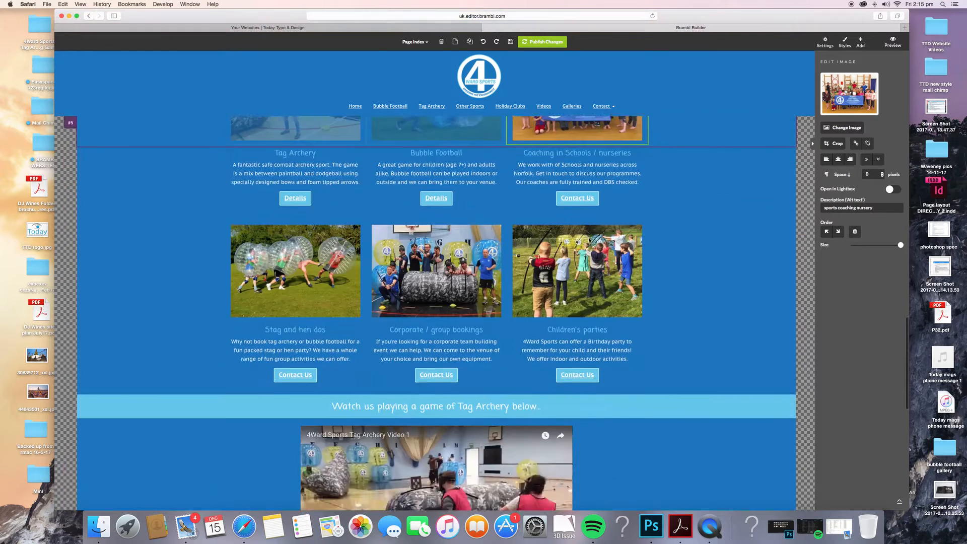
{"action": "scroll", "coordinate": [464, 268], "scroll_direction": "up", "scroll_amount": 3}
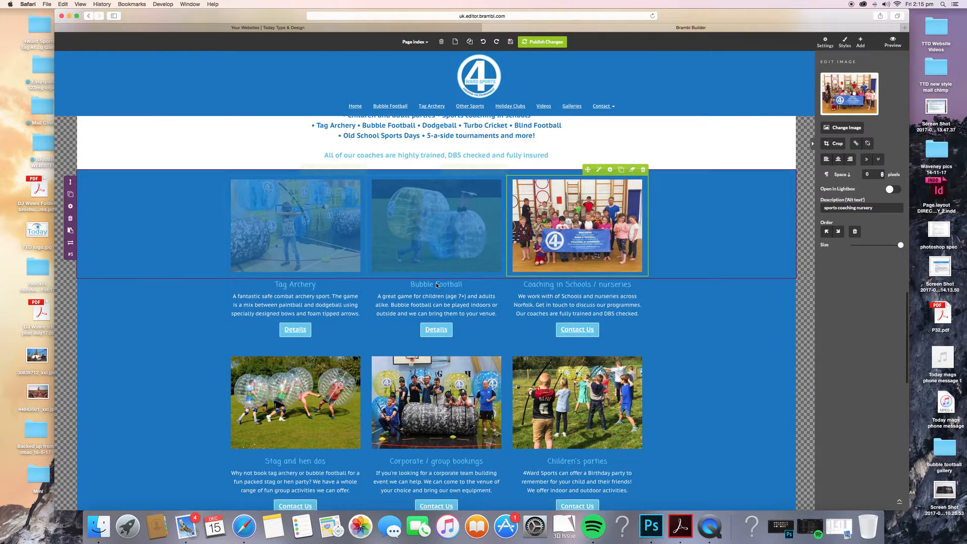
Step: Select the descriptions beneath the activity photos to view their text settings, and look through the page down to the footer
{"action": "left_click", "coordinate": [436, 285]}
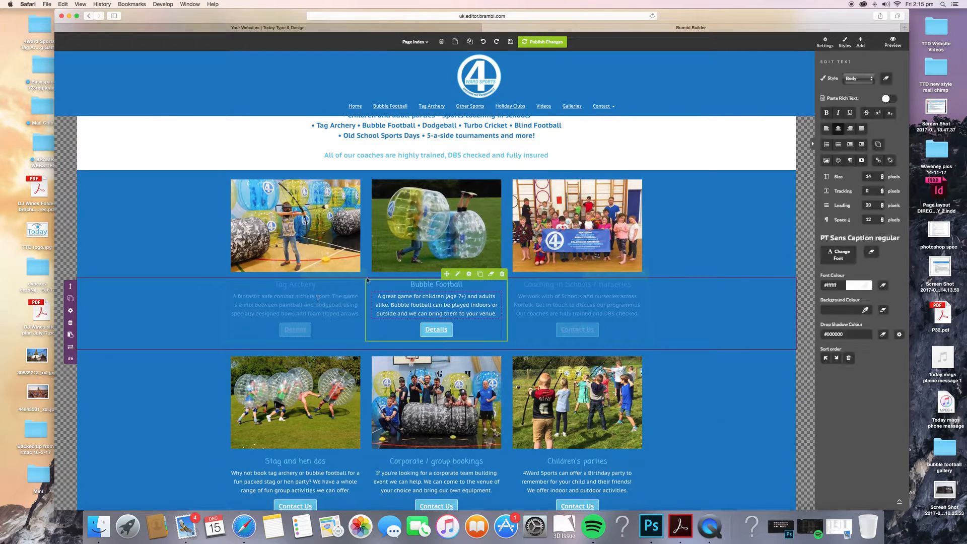
{"action": "left_click", "coordinate": [319, 298]}
{"action": "scroll", "coordinate": [529, 301], "scroll_direction": "down", "scroll_amount": 5}
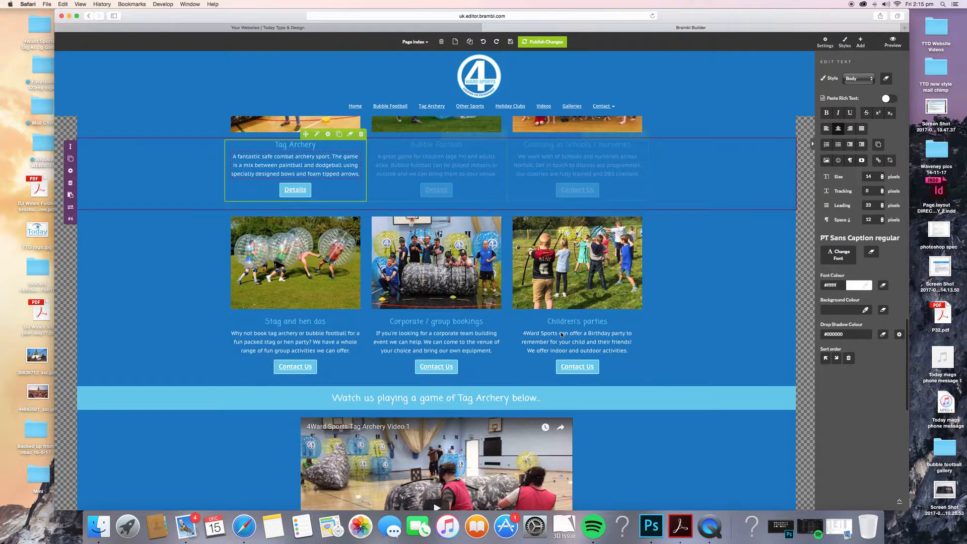
{"action": "left_click", "coordinate": [562, 335]}
{"action": "left_click", "coordinate": [434, 332]}
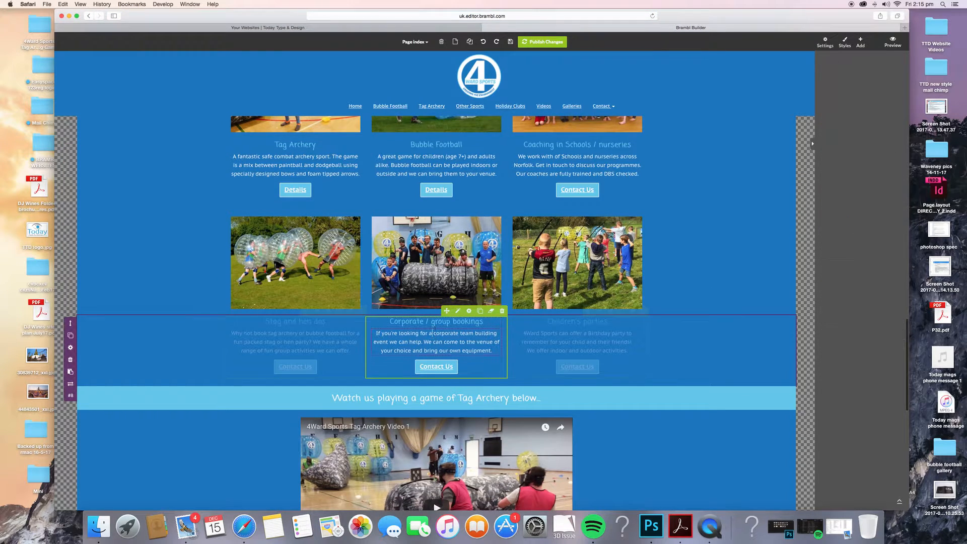
{"action": "scroll", "coordinate": [434, 330], "scroll_direction": "down", "scroll_amount": 1}
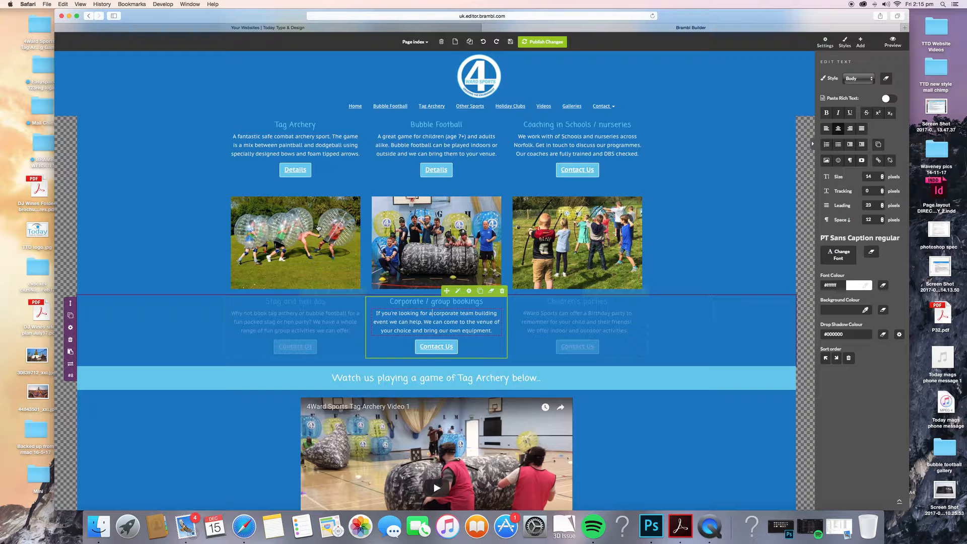
{"action": "left_click", "coordinate": [299, 316]}
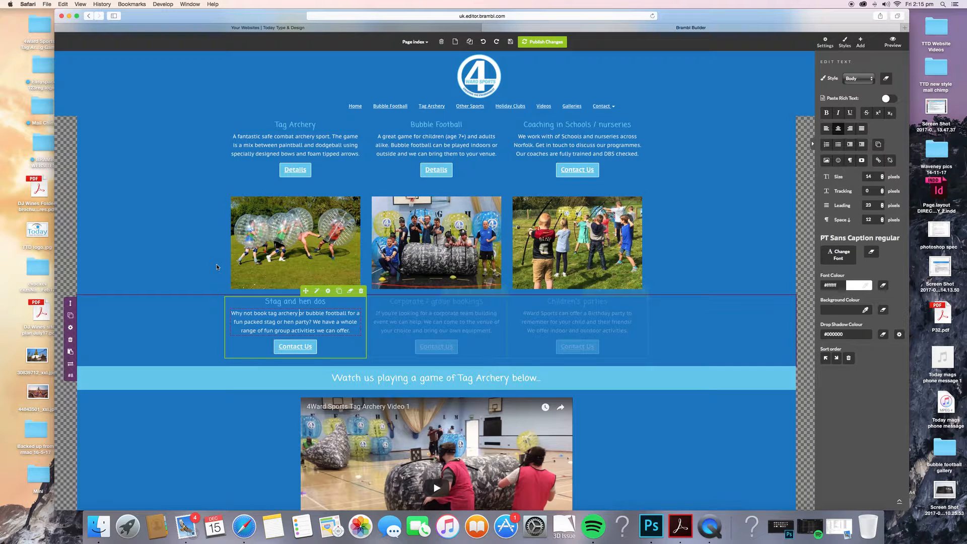
{"action": "scroll", "coordinate": [217, 267], "scroll_direction": "down", "scroll_amount": 1}
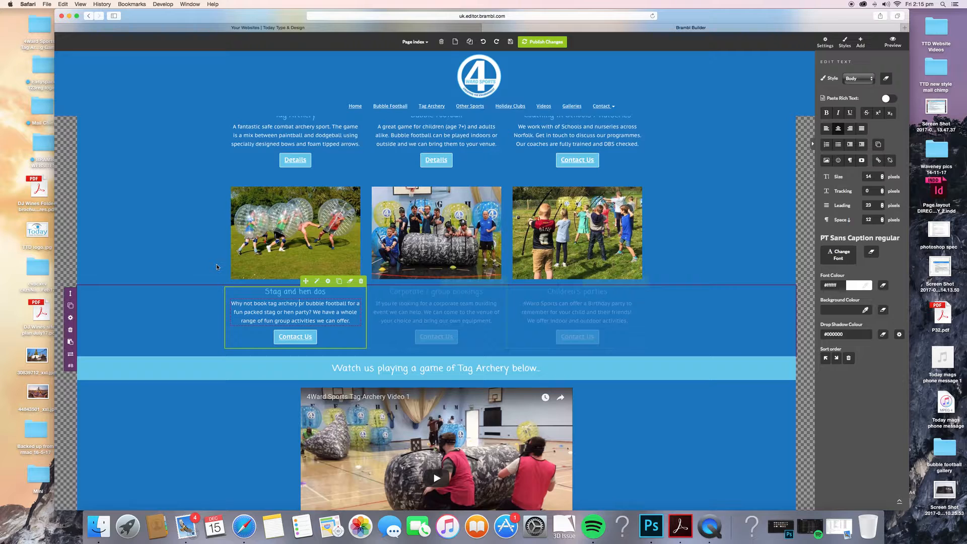
{"action": "scroll", "coordinate": [217, 267], "scroll_direction": "down", "scroll_amount": 10}
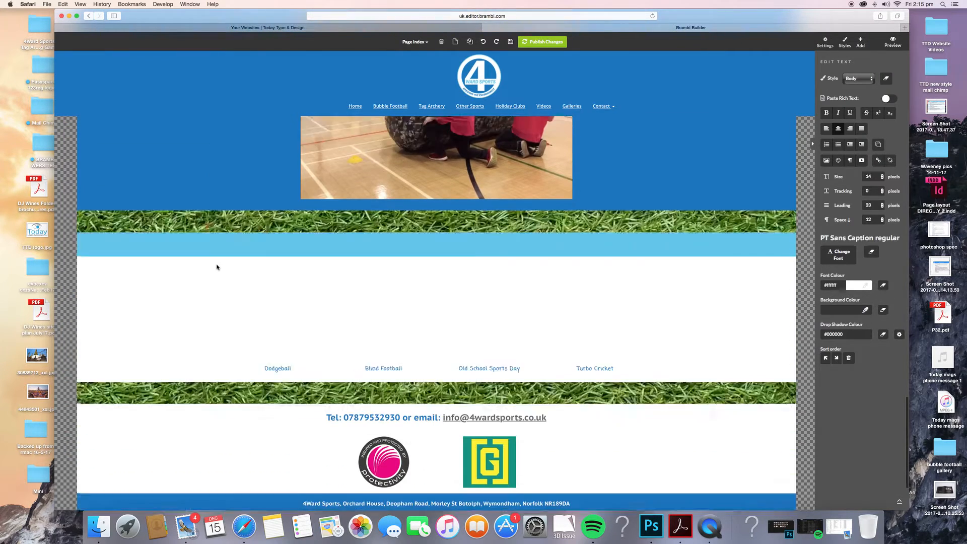
Step: Remove the photo row and the caption row under the "Some new activities just added for 2017..." heading, and undo the removals
{"action": "scroll", "coordinate": [217, 267], "scroll_direction": "down", "scroll_amount": 2}
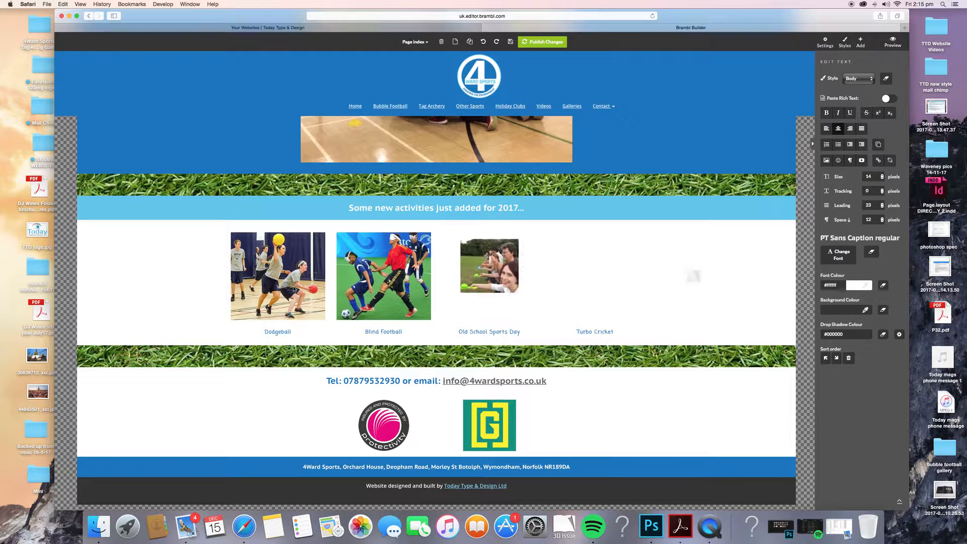
{"action": "left_click", "coordinate": [296, 212]}
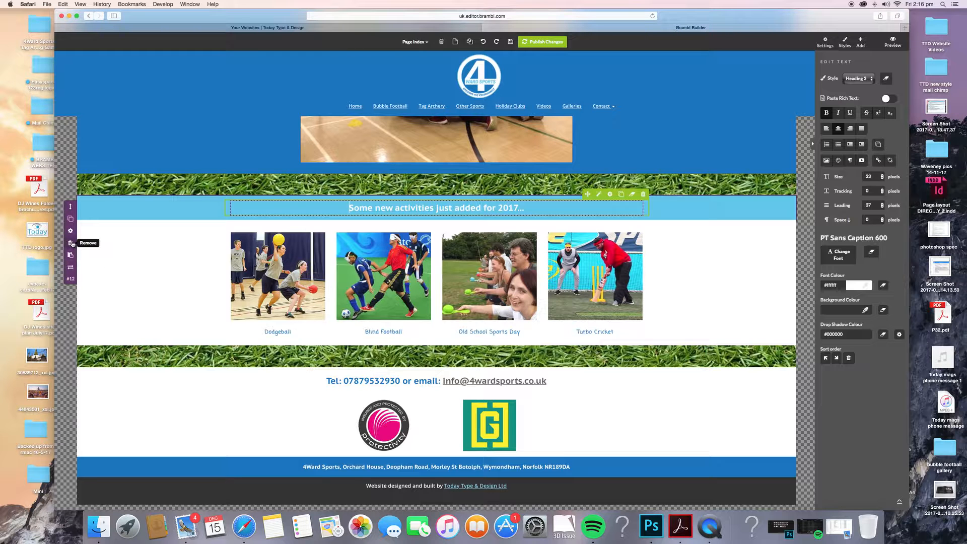
{"action": "left_click", "coordinate": [279, 244]}
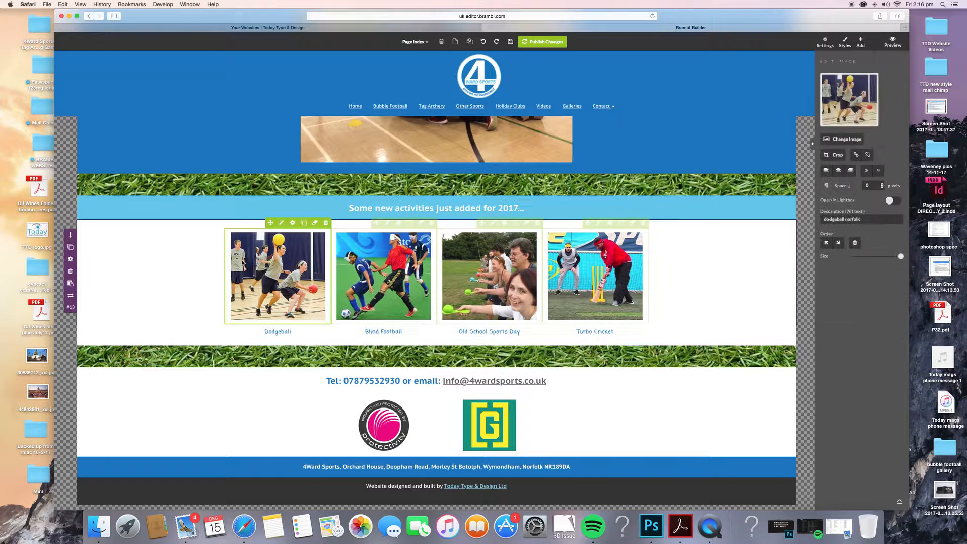
{"action": "left_click", "coordinate": [71, 272]}
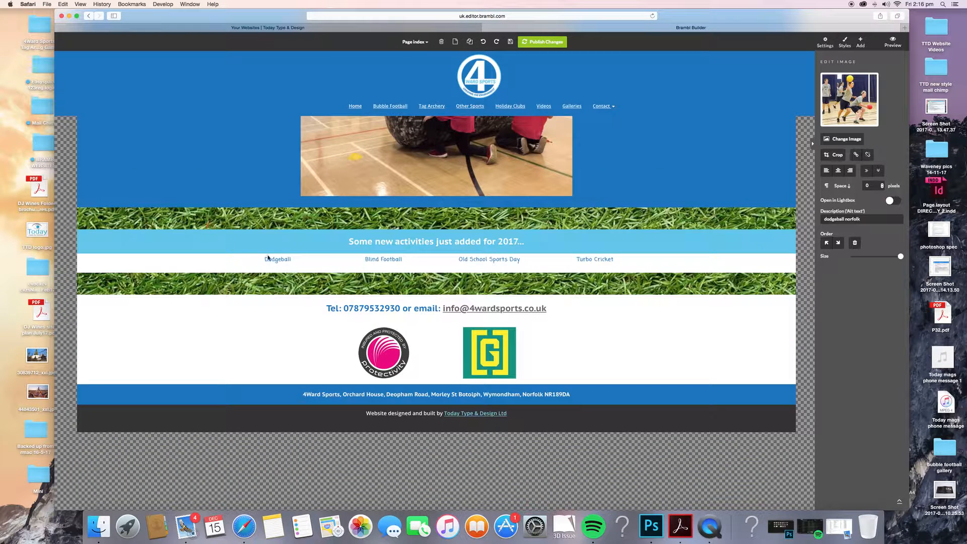
{"action": "left_click", "coordinate": [268, 258]}
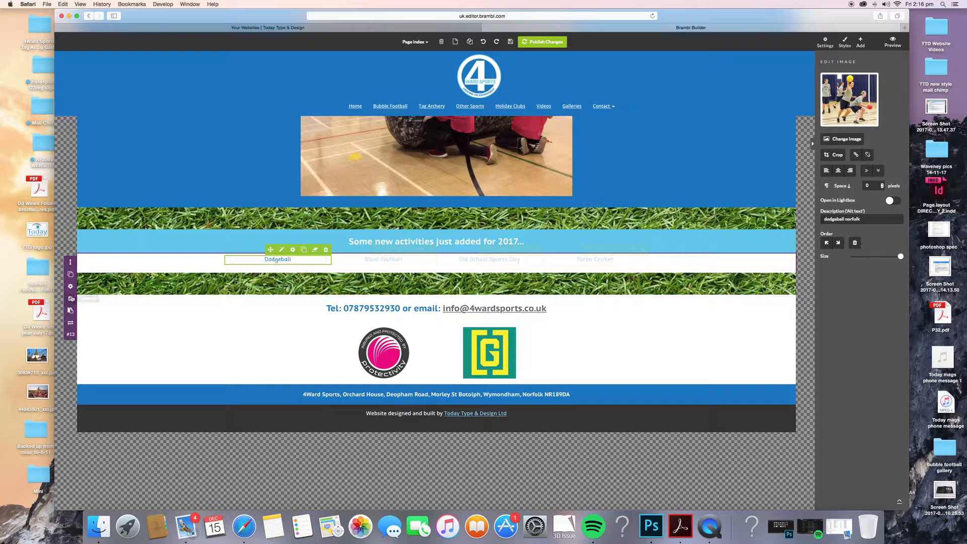
{"action": "left_click", "coordinate": [71, 299]}
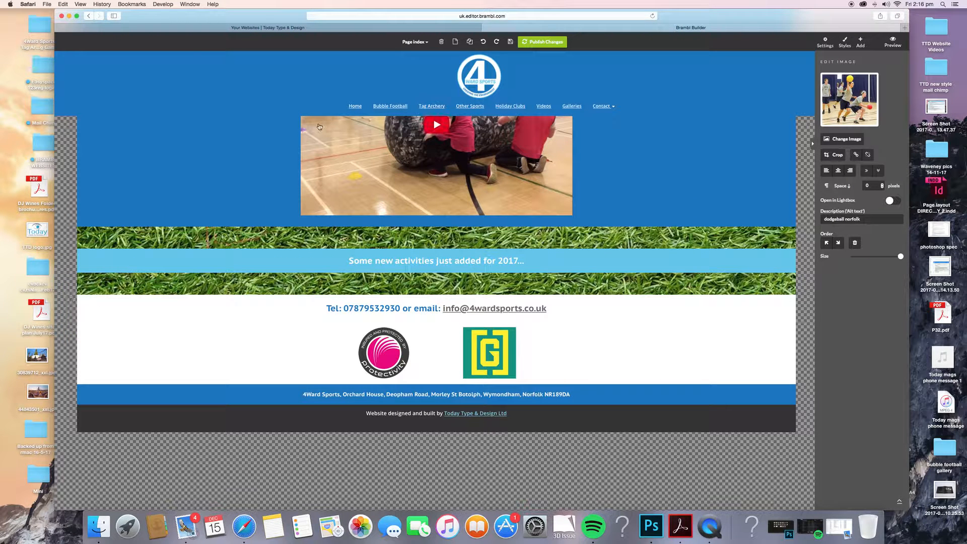
{"action": "left_click", "coordinate": [484, 42]}
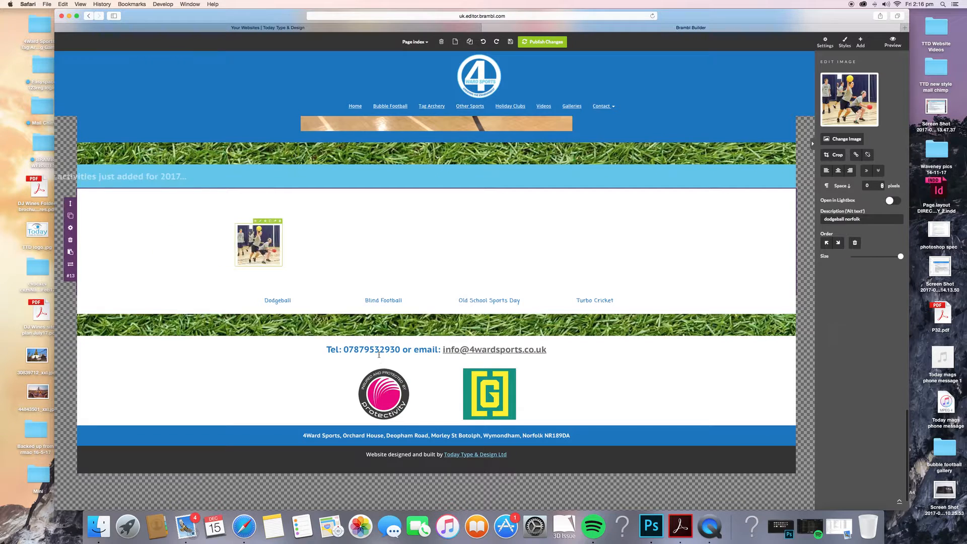
Step: Select the contact line, the footer address, and the new-activity photos and captions to view their editing options
{"action": "left_click", "coordinate": [379, 351]}
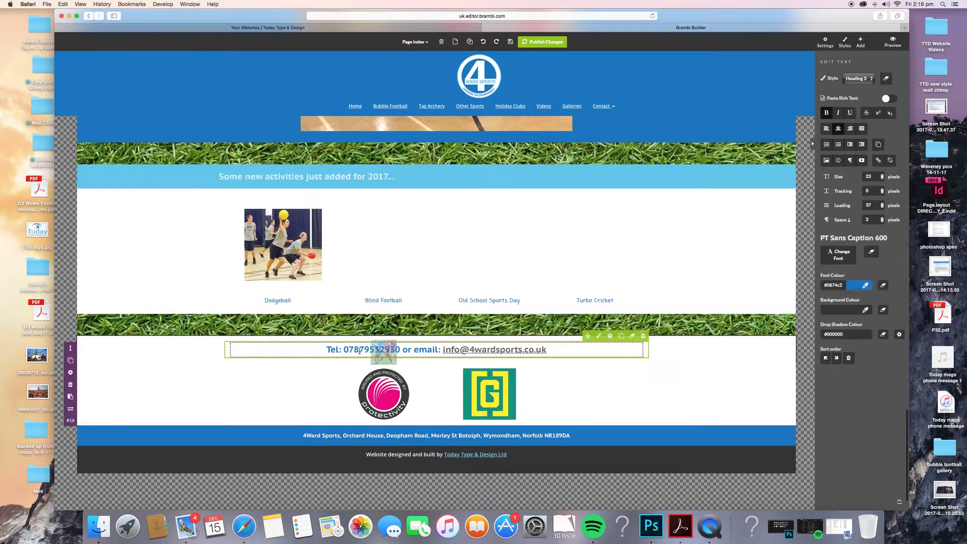
{"action": "left_click", "coordinate": [573, 435]}
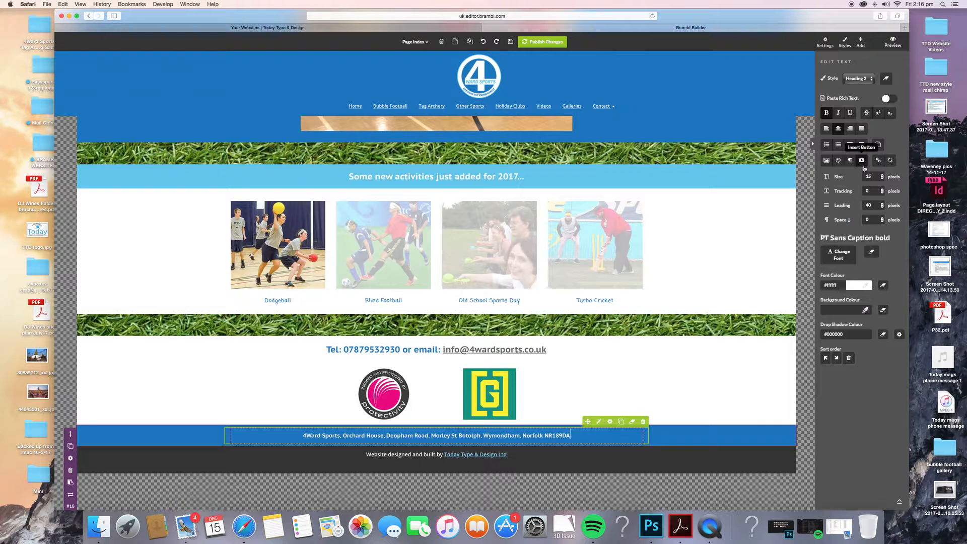
{"action": "left_click", "coordinate": [508, 249]}
{"action": "left_click", "coordinate": [485, 301]}
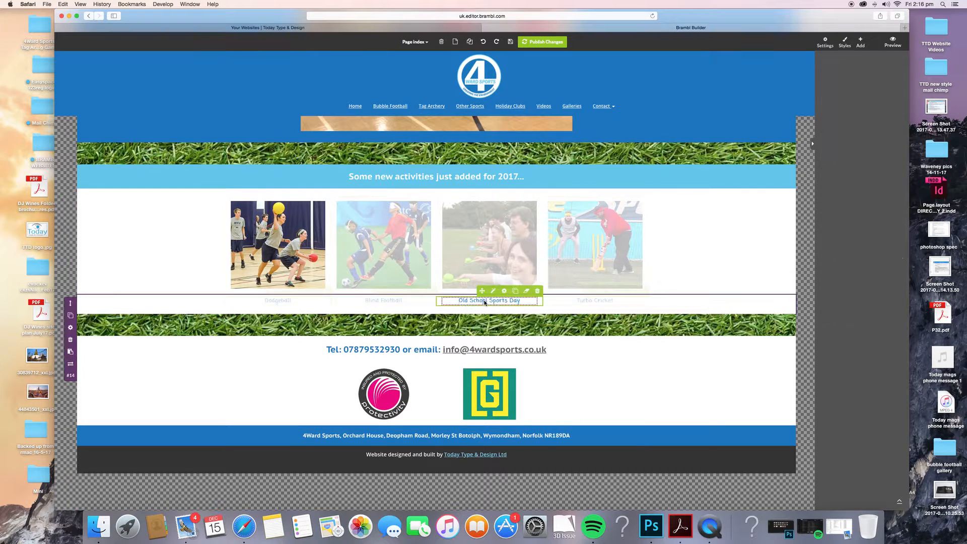
{"action": "double_click", "coordinate": [392, 302]}
{"action": "left_click", "coordinate": [412, 245]}
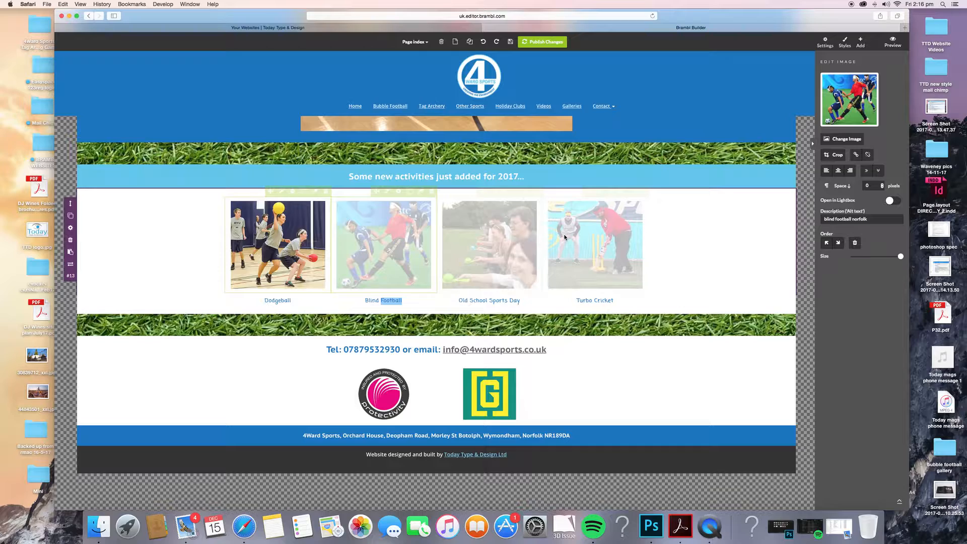
Step: Remove the bulleted activity list, the "We offer a range of fun indoor and outdoor activities" heading row and the first row of activity photos
{"action": "scroll", "coordinate": [564, 237], "scroll_direction": "up", "scroll_amount": 15}
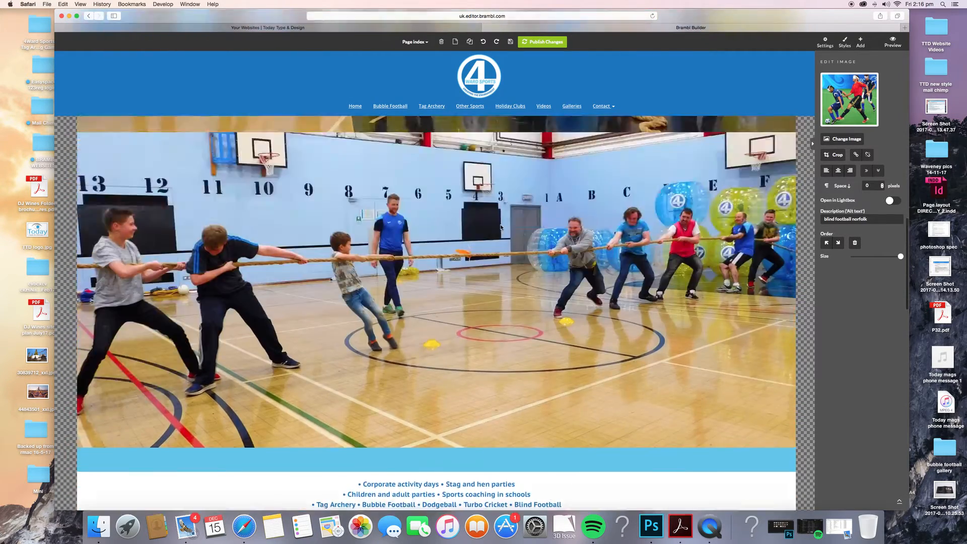
{"action": "scroll", "coordinate": [502, 228], "scroll_direction": "up", "scroll_amount": 12}
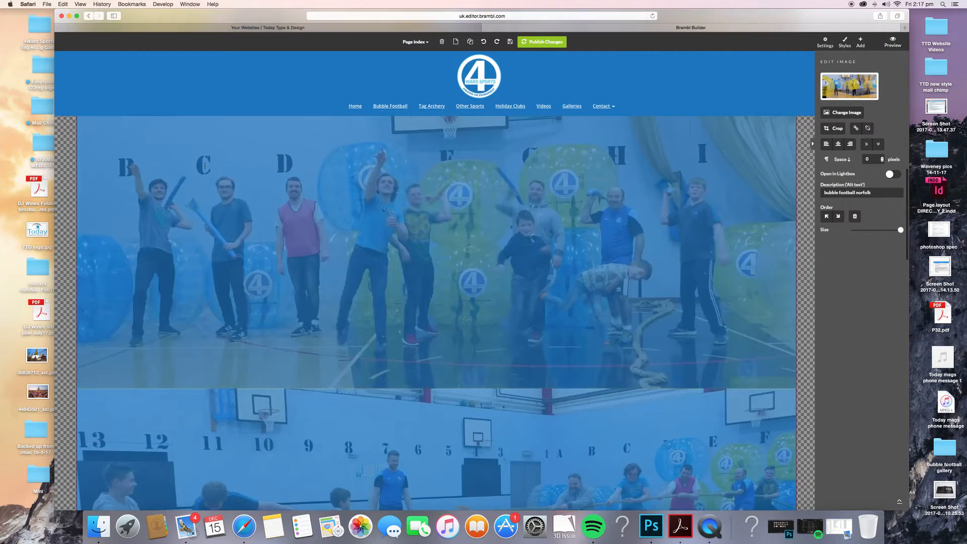
{"action": "scroll", "coordinate": [204, 167], "scroll_direction": "down", "scroll_amount": 20}
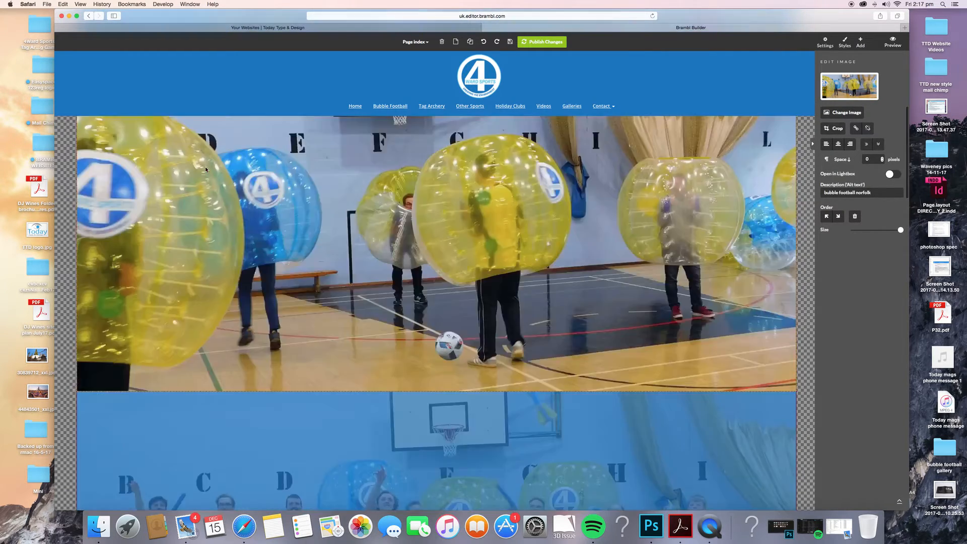
{"action": "scroll", "coordinate": [192, 198], "scroll_direction": "down", "scroll_amount": 1}
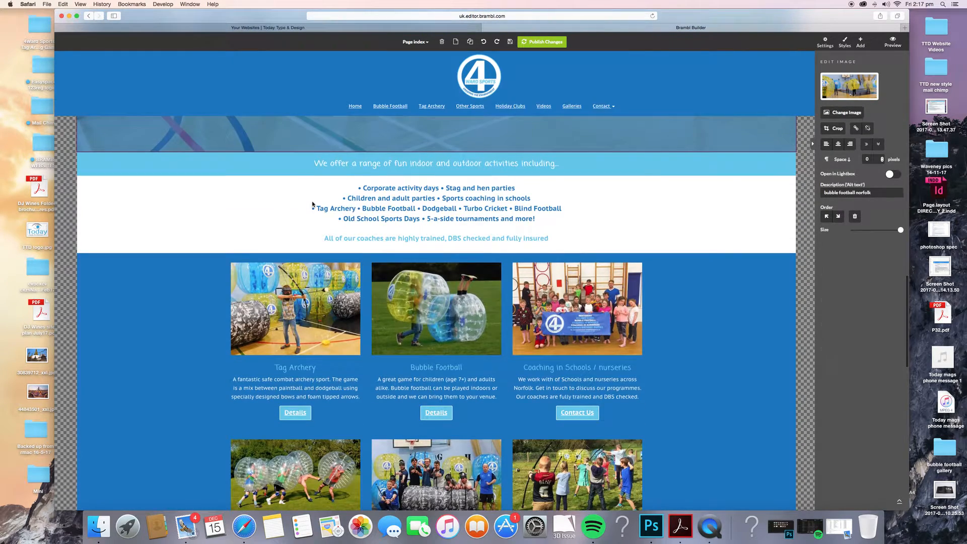
{"action": "left_click", "coordinate": [313, 204]}
{"action": "left_click", "coordinate": [71, 224]}
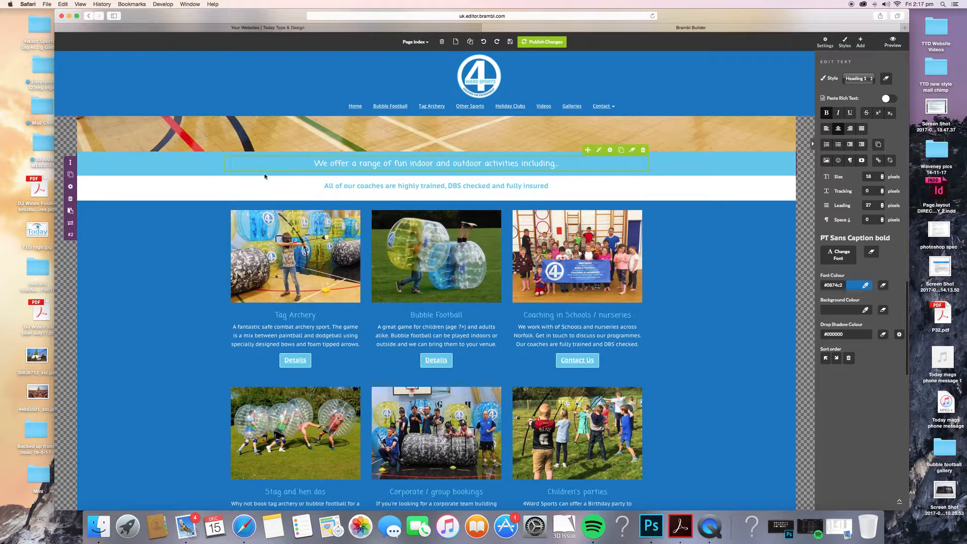
{"action": "left_click", "coordinate": [71, 199]}
{"action": "left_click", "coordinate": [71, 225]}
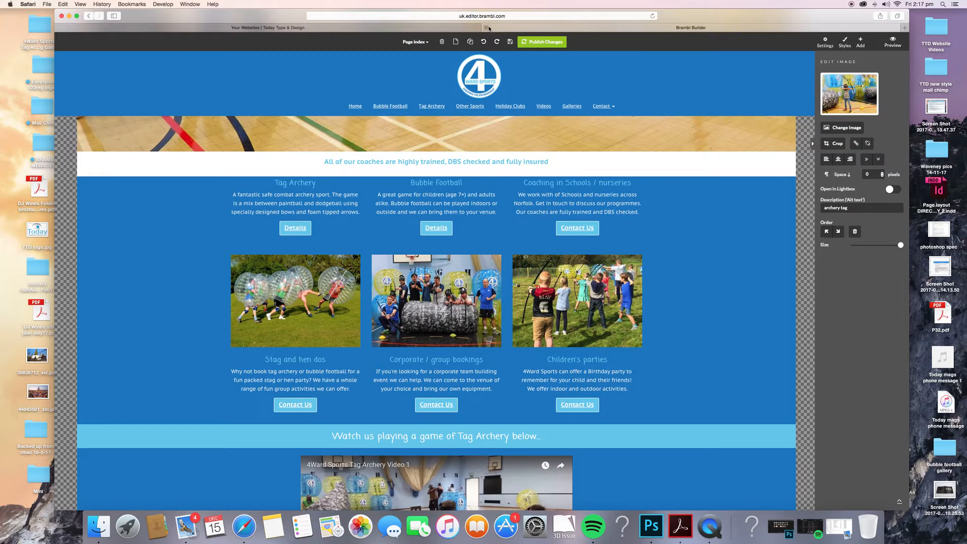
Step: Leave the editor page without saving the removals, and reopen the website in the builder
{"action": "left_click", "coordinate": [487, 27]}
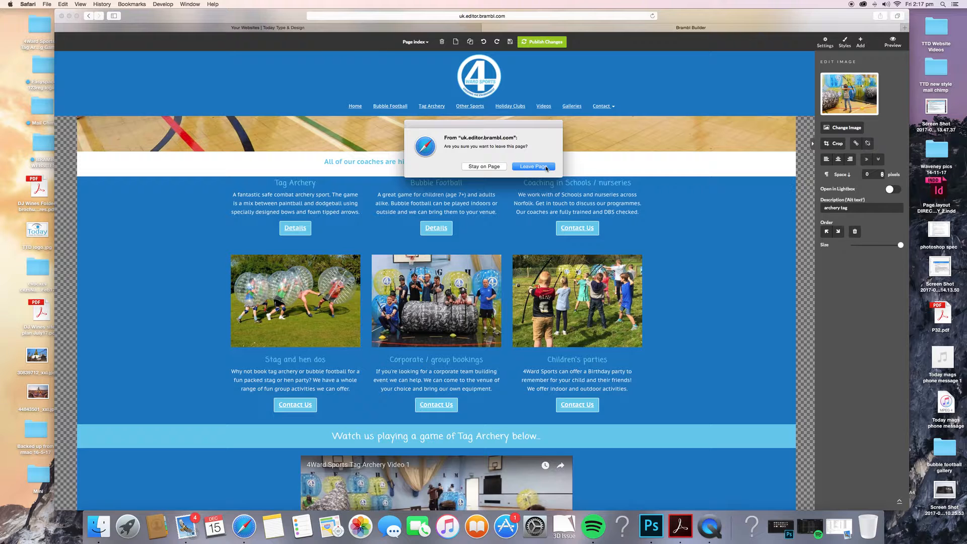
{"action": "left_click", "coordinate": [484, 166]}
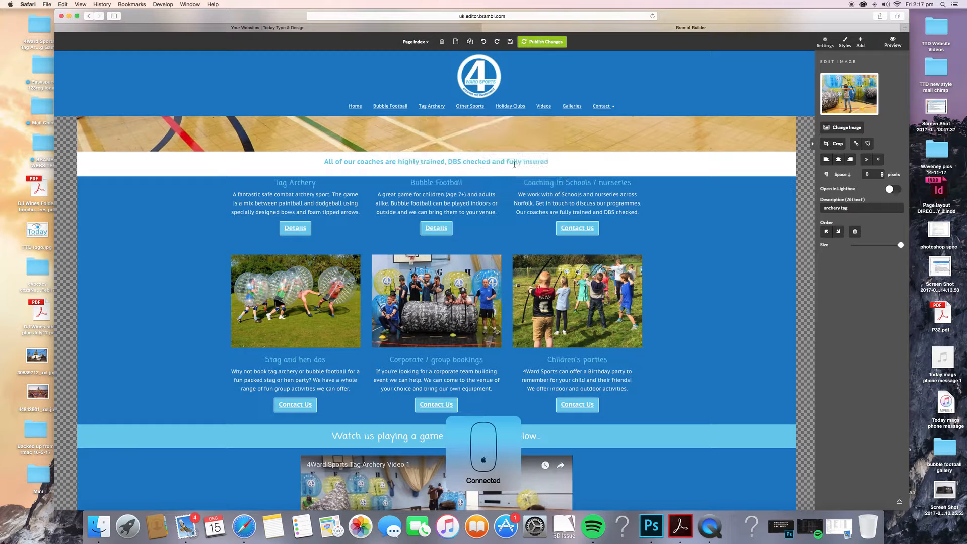
{"action": "left_click", "coordinate": [489, 27]}
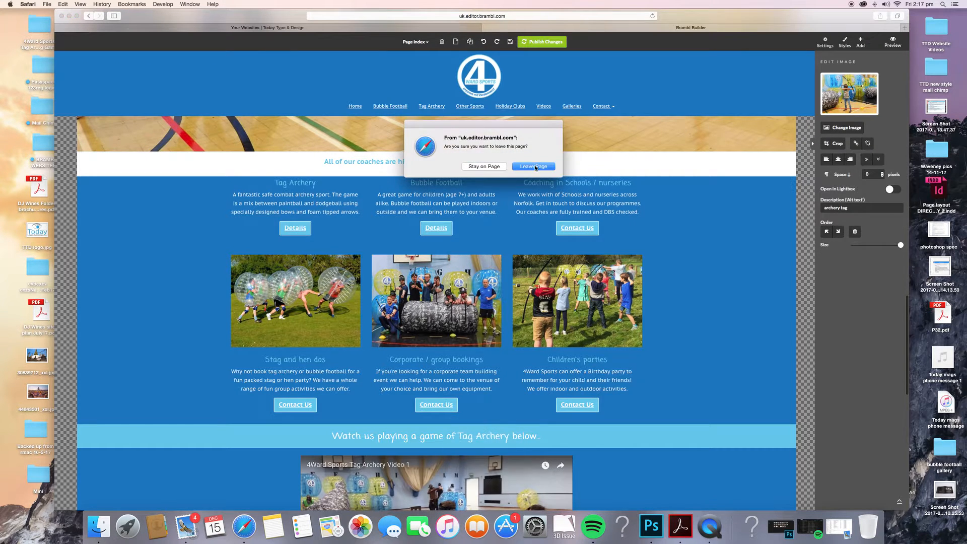
{"action": "left_click", "coordinate": [535, 168]}
{"action": "left_click", "coordinate": [174, 231]}
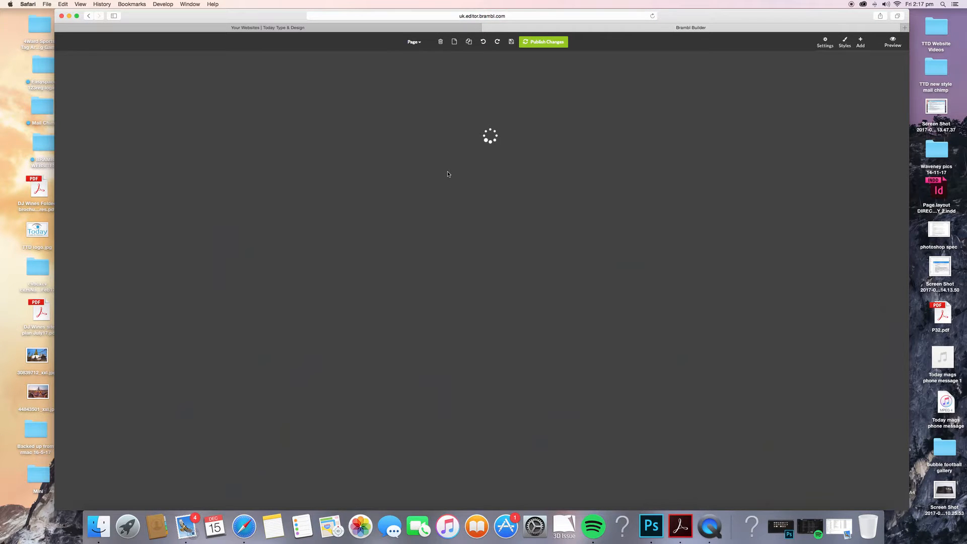
Step: Examine the reloaded home page from the banner photos to the Tag Archery video to check that the removed sections are intact
{"action": "scroll", "coordinate": [448, 173], "scroll_direction": "down", "scroll_amount": 20}
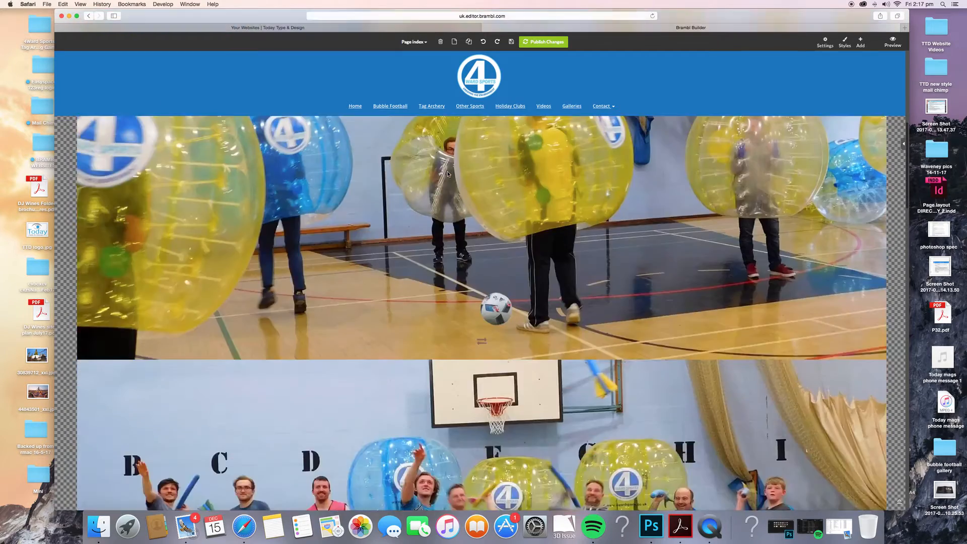
{"action": "scroll", "coordinate": [448, 174], "scroll_direction": "down", "scroll_amount": 10}
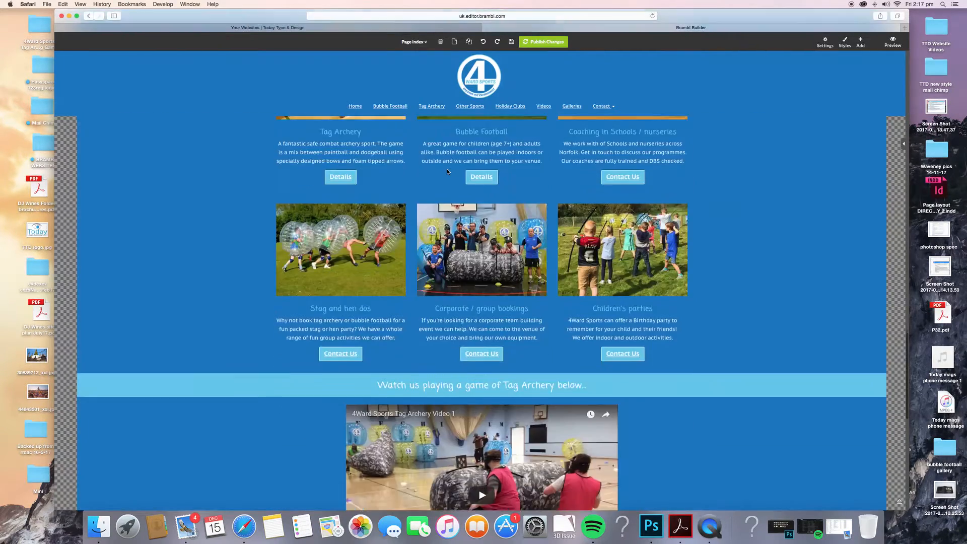
{"action": "scroll", "coordinate": [447, 171], "scroll_direction": "up", "scroll_amount": 4}
{"action": "scroll", "coordinate": [446, 172], "scroll_direction": "up", "scroll_amount": 2}
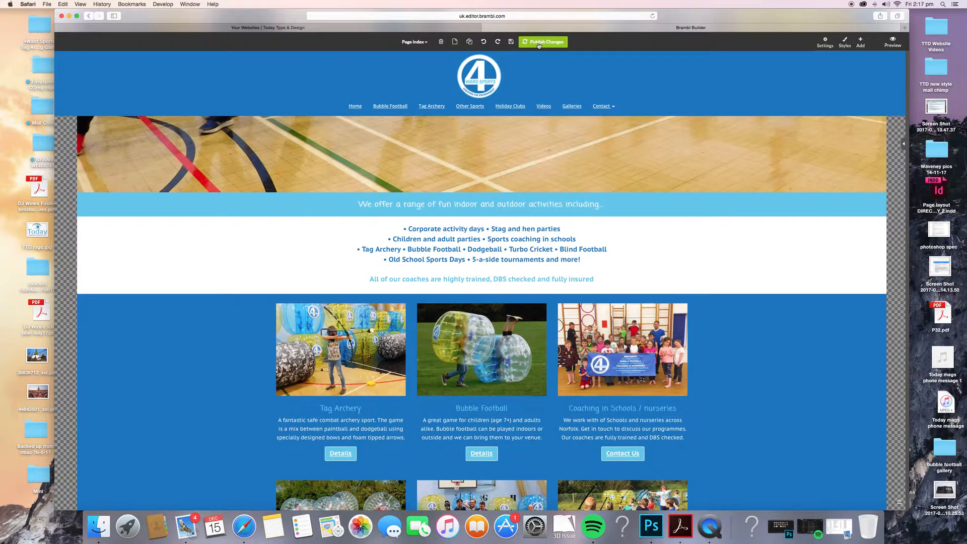
{"action": "scroll", "coordinate": [461, 235], "scroll_direction": "up", "scroll_amount": 15}
{"action": "scroll", "coordinate": [461, 235], "scroll_direction": "up", "scroll_amount": 8}
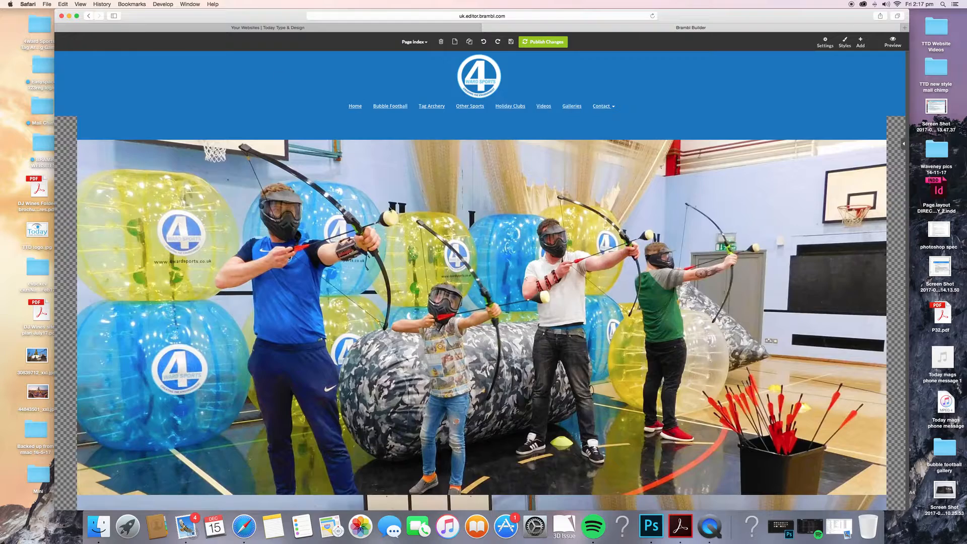
{"action": "scroll", "coordinate": [415, 266], "scroll_direction": "down", "scroll_amount": 10}
{"action": "scroll", "coordinate": [415, 266], "scroll_direction": "up", "scroll_amount": 10}
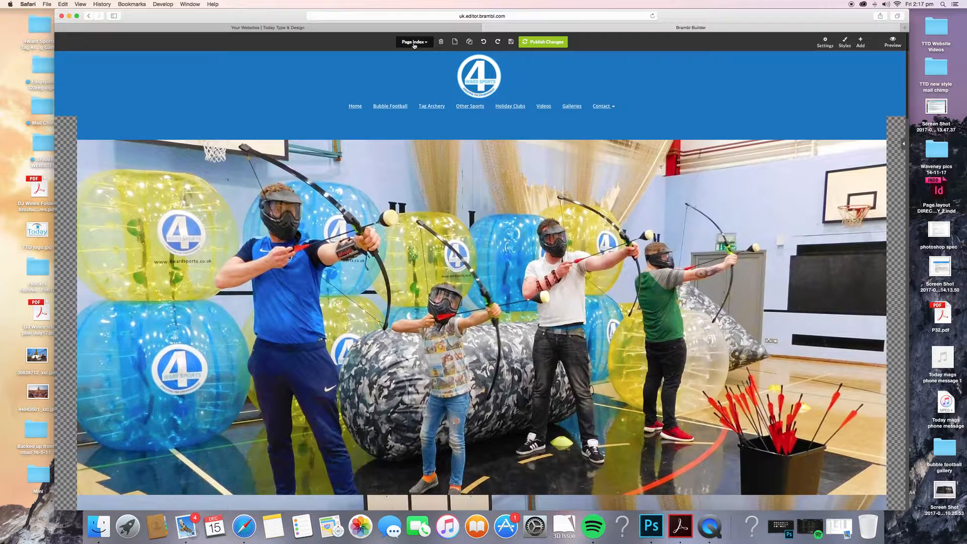
Step: Open the bubblefootball page and select its introduction, the "Great for stag or hen dos" caption and the video heading to view their text settings
{"action": "left_click", "coordinate": [414, 42]}
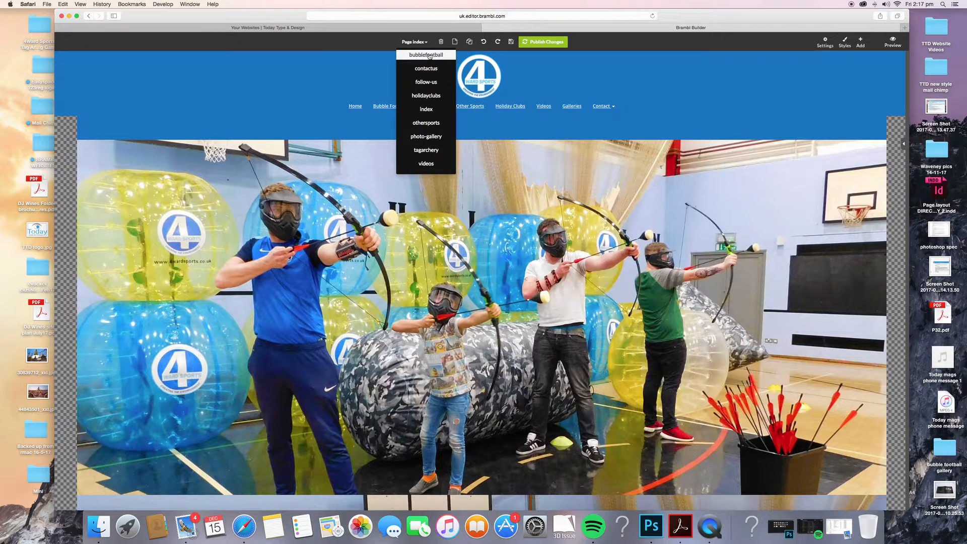
{"action": "left_click", "coordinate": [429, 56]}
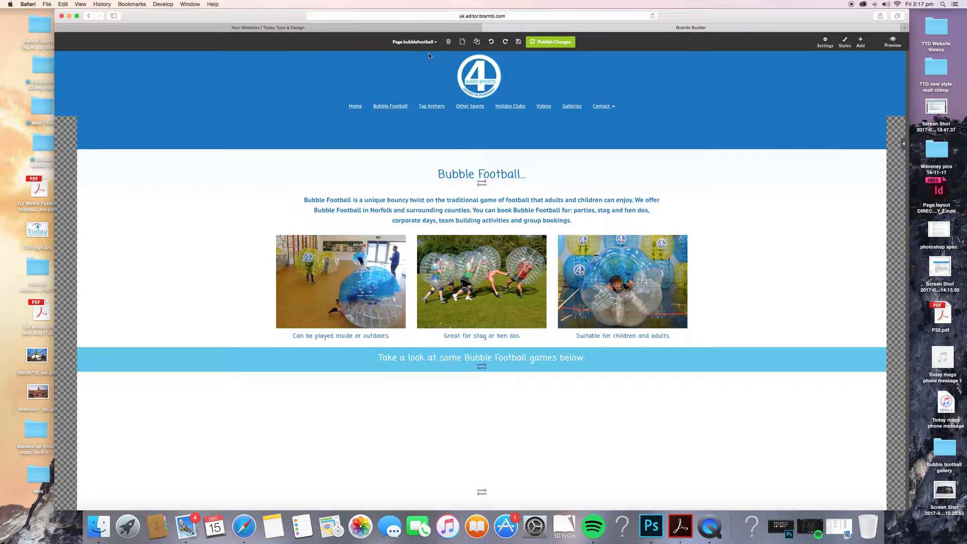
{"action": "left_click", "coordinate": [516, 213]}
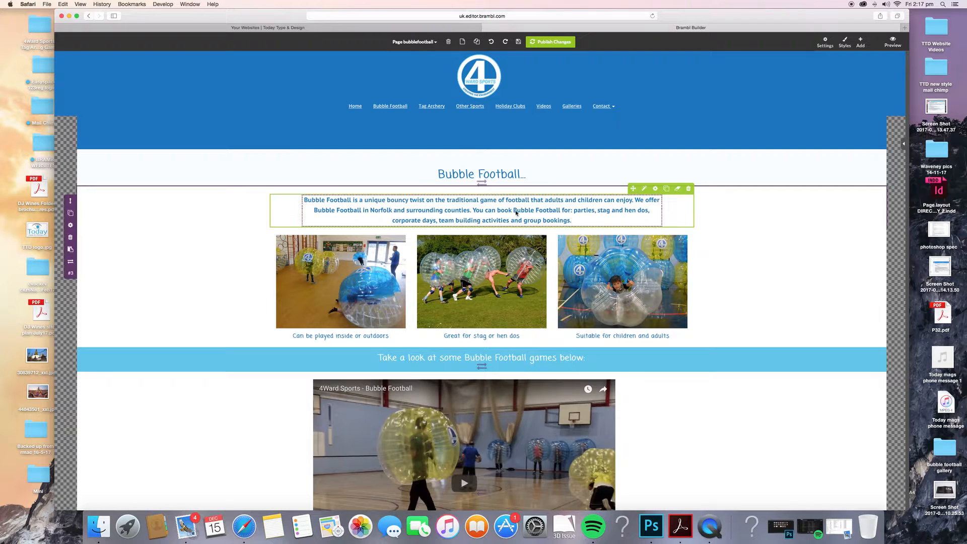
{"action": "left_click", "coordinate": [516, 212]}
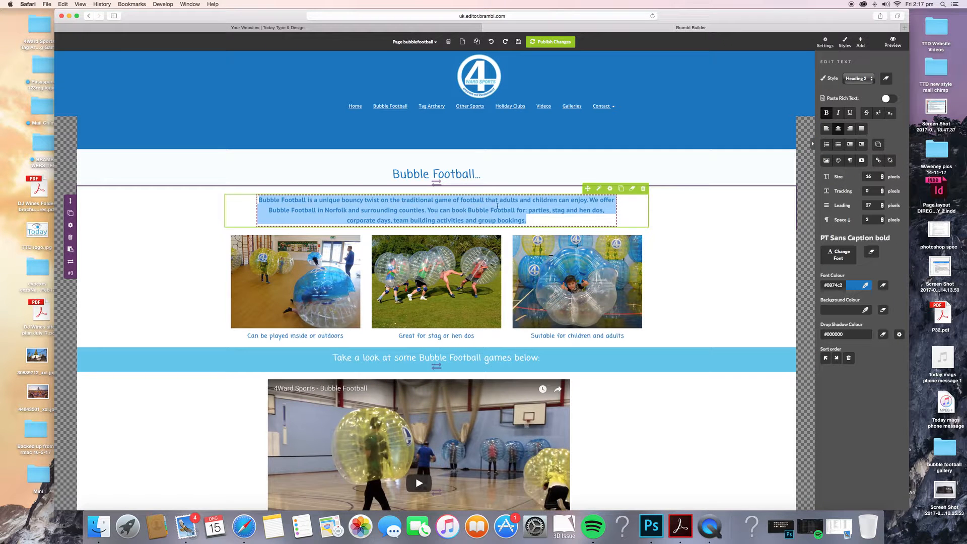
{"action": "left_click", "coordinate": [486, 210]}
{"action": "left_click", "coordinate": [462, 338]}
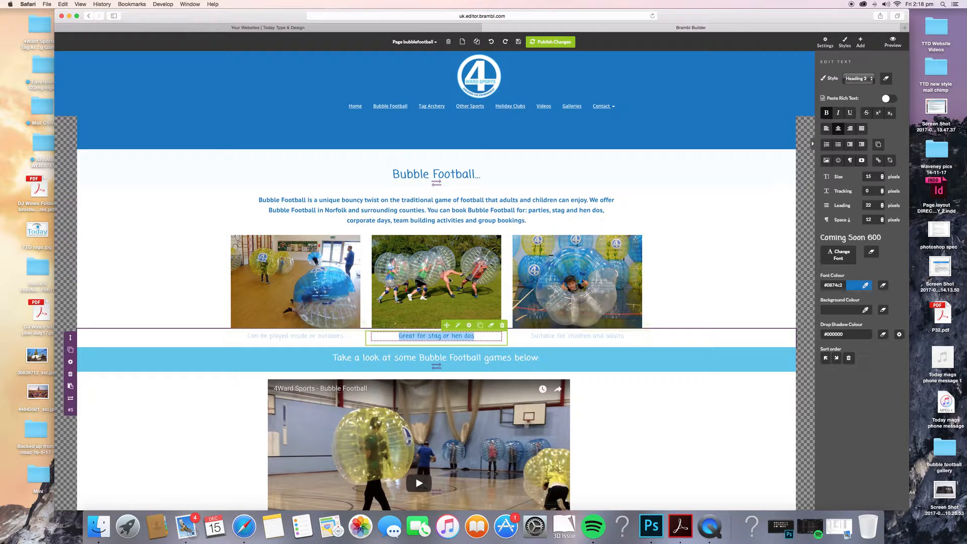
{"action": "scroll", "coordinate": [466, 335], "scroll_direction": "down", "scroll_amount": 1}
{"action": "left_click", "coordinate": [469, 330]}
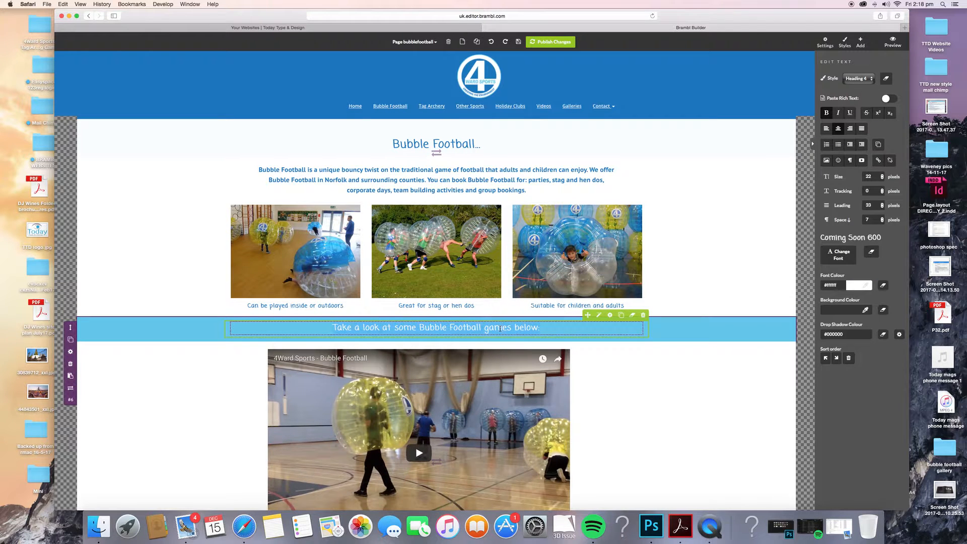
Step: Look through the Bubble Football videos and play the "4ward sports collision course" video to view its element options
{"action": "scroll", "coordinate": [500, 329], "scroll_direction": "down", "scroll_amount": 10}
{"action": "scroll", "coordinate": [501, 329], "scroll_direction": "down", "scroll_amount": 10}
{"action": "scroll", "coordinate": [569, 301], "scroll_direction": "up", "scroll_amount": 3}
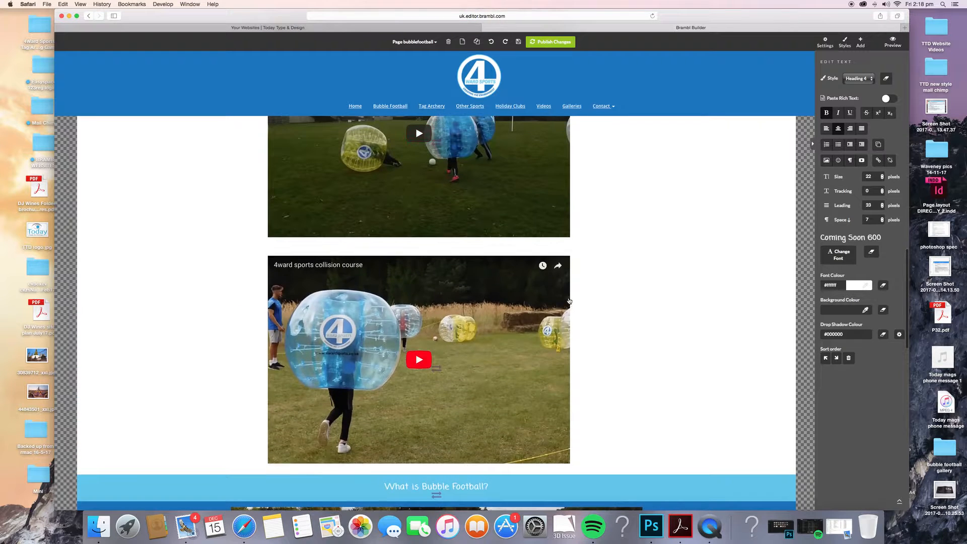
{"action": "left_click", "coordinate": [569, 301]}
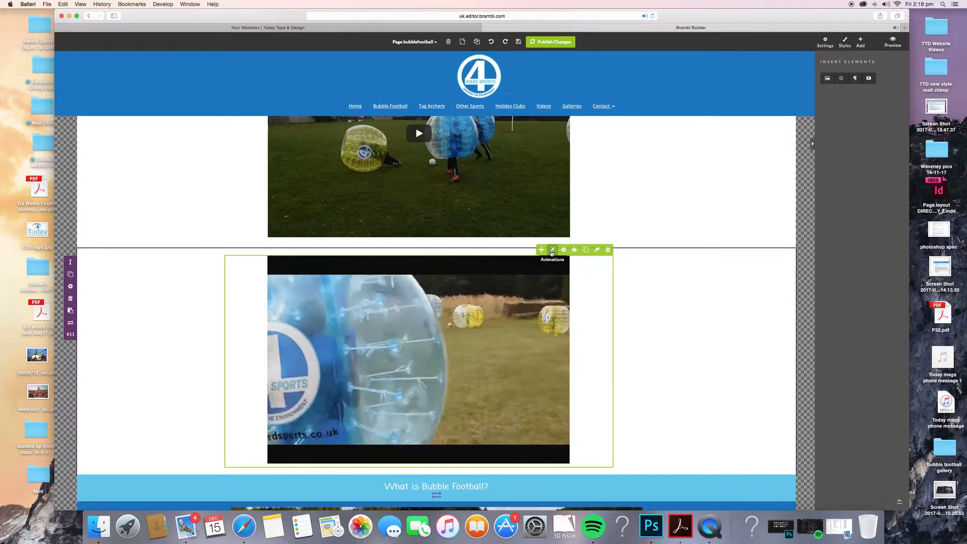
{"action": "scroll", "coordinate": [542, 262], "scroll_direction": "up", "scroll_amount": 5}
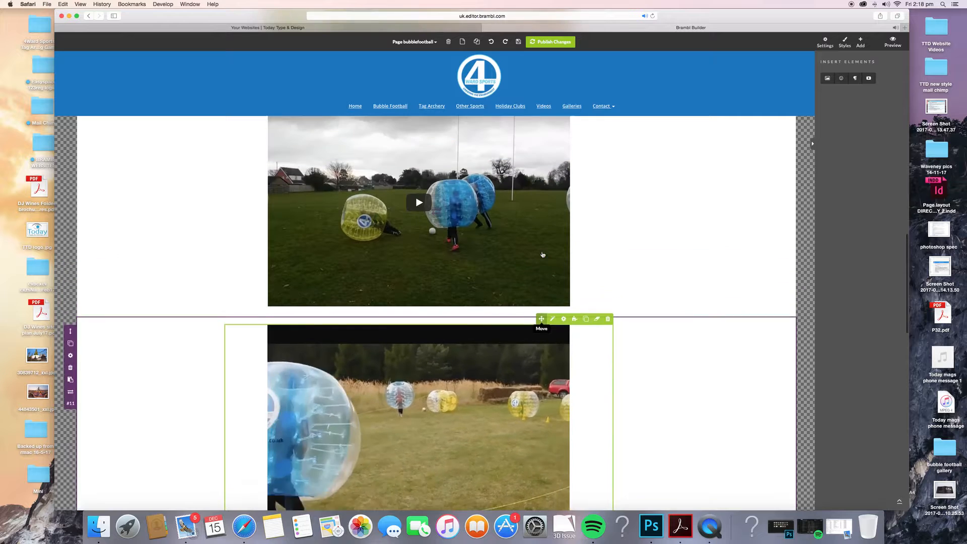
Step: Move the "4ward sports collision course" video above the "4ward sports SMASH!!!!!" video on the bubblefootball page
{"action": "scroll", "coordinate": [537, 360], "scroll_direction": "down", "scroll_amount": 1}
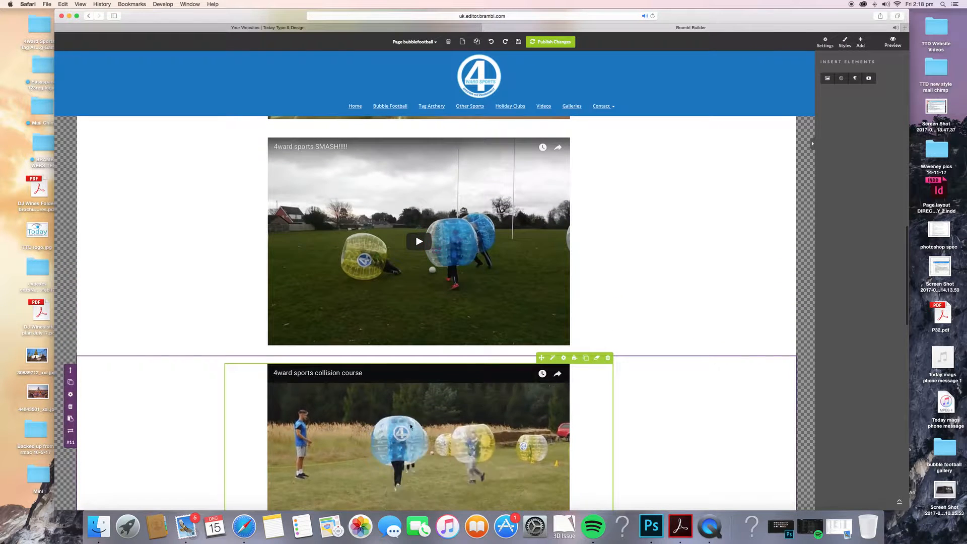
{"action": "scroll", "coordinate": [441, 247], "scroll_direction": "up", "scroll_amount": 5}
{"action": "scroll", "coordinate": [441, 247], "scroll_direction": "down", "scroll_amount": 5}
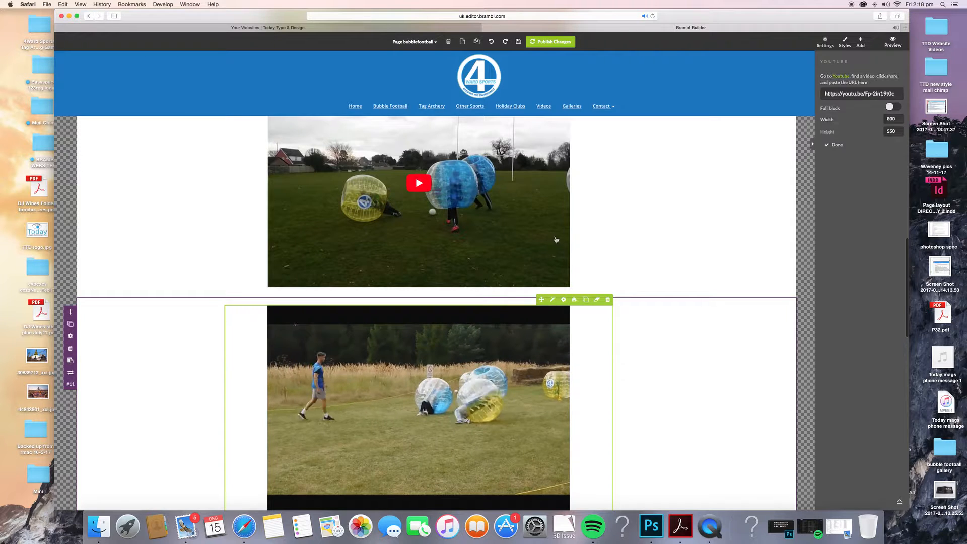
{"action": "scroll", "coordinate": [540, 393], "scroll_direction": "up", "scroll_amount": 4}
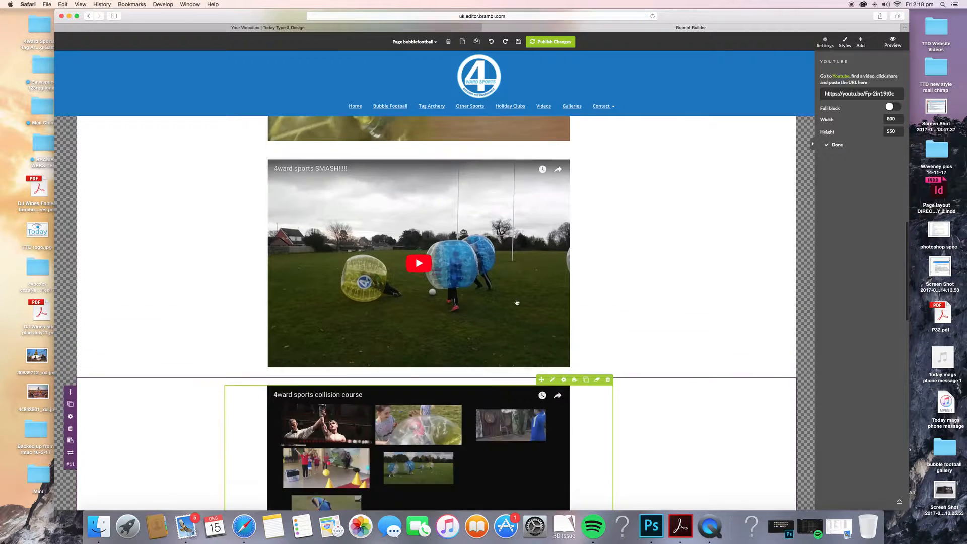
{"action": "left_click_drag", "start_coordinate": [540, 403], "coordinate": [535, 173]}
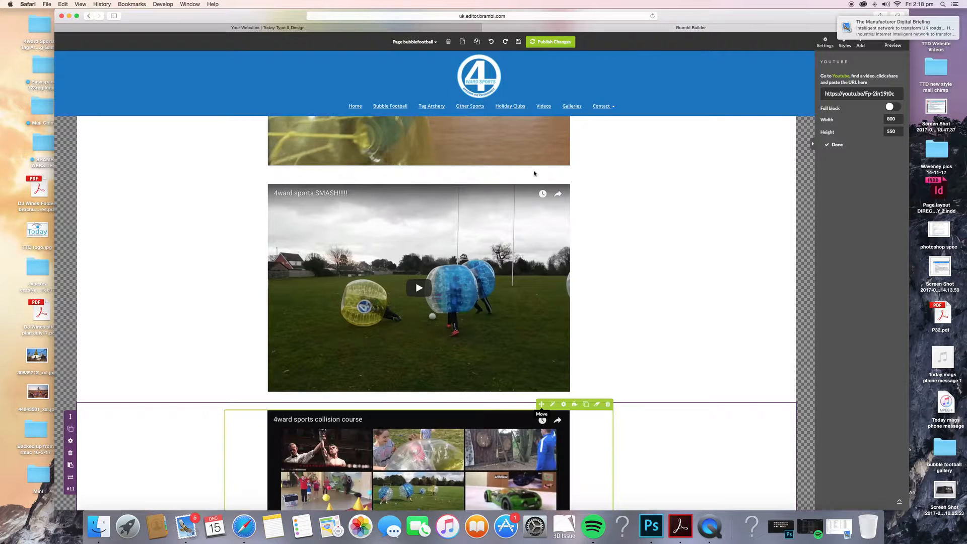
{"action": "left_click_drag", "start_coordinate": [541, 404], "coordinate": [540, 218]}
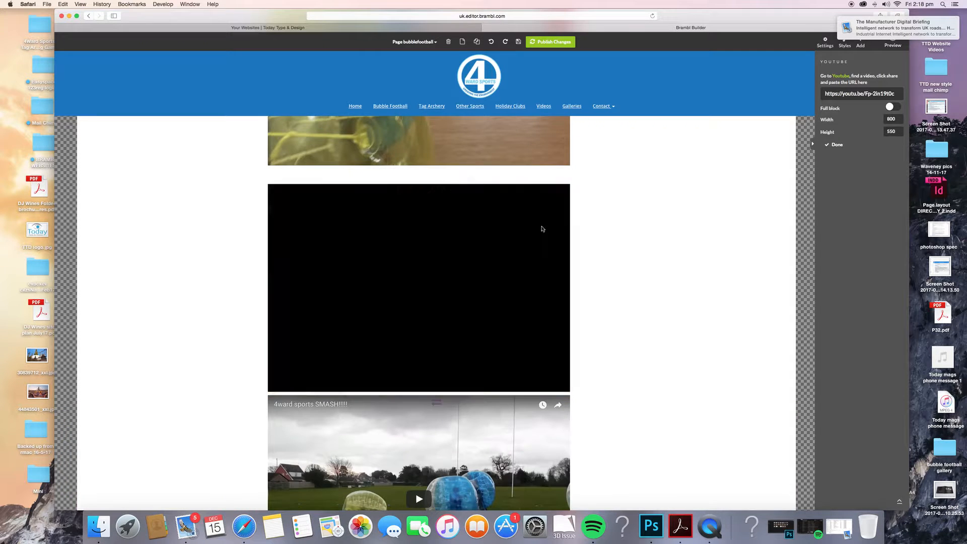
{"action": "scroll", "coordinate": [620, 278], "scroll_direction": "down", "scroll_amount": 4}
{"action": "scroll", "coordinate": [619, 278], "scroll_direction": "down", "scroll_amount": 5}
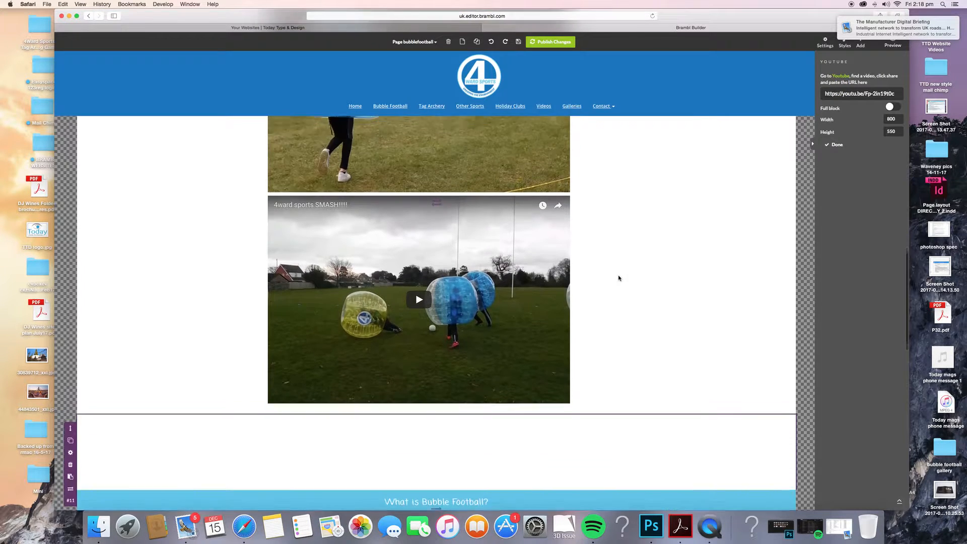
Step: Move the Bubble Football description paragraphs directly beneath the group photo in the "What is Bubble Football?" section, and select the photo
{"action": "scroll", "coordinate": [619, 278], "scroll_direction": "down", "scroll_amount": 6}
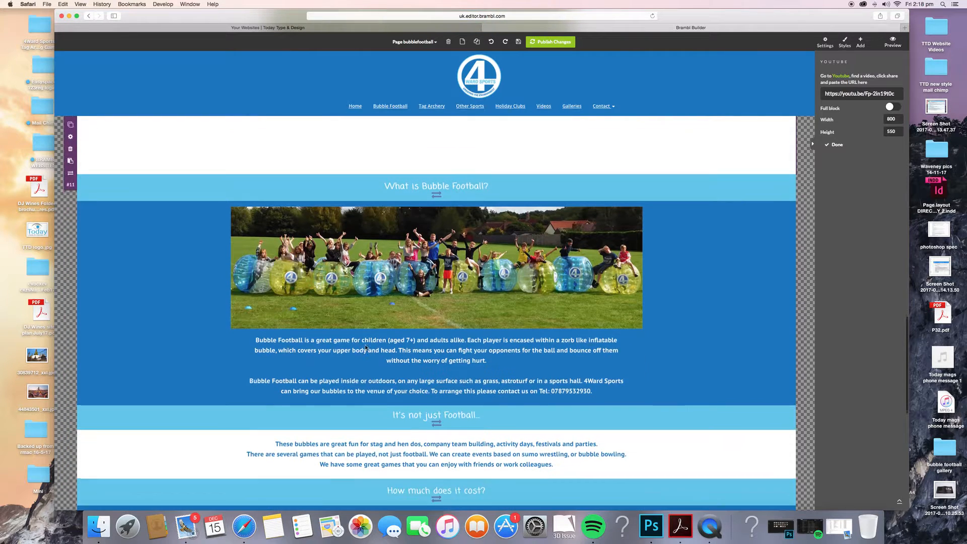
{"action": "left_click", "coordinate": [365, 345]}
{"action": "left_click_drag", "start_coordinate": [587, 319], "coordinate": [568, 268]}
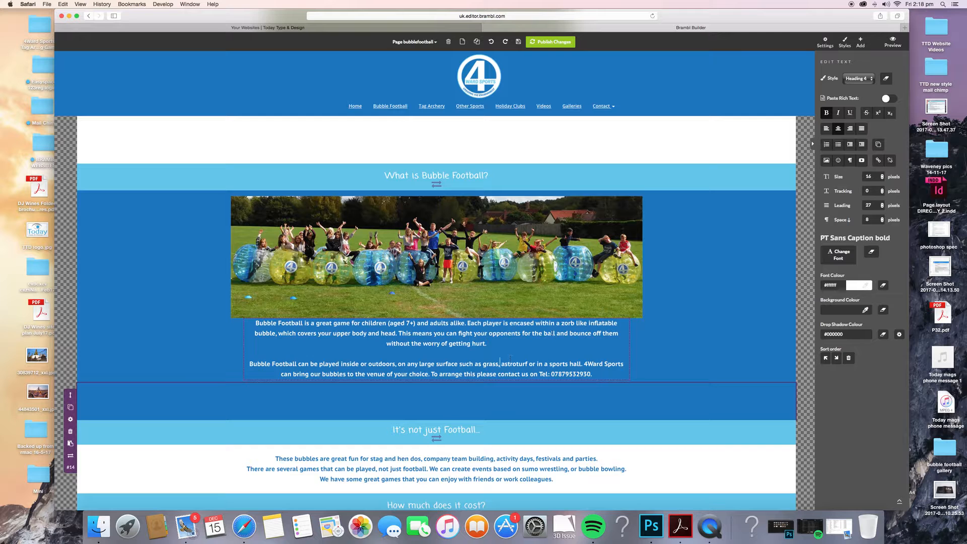
{"action": "left_click", "coordinate": [527, 309]}
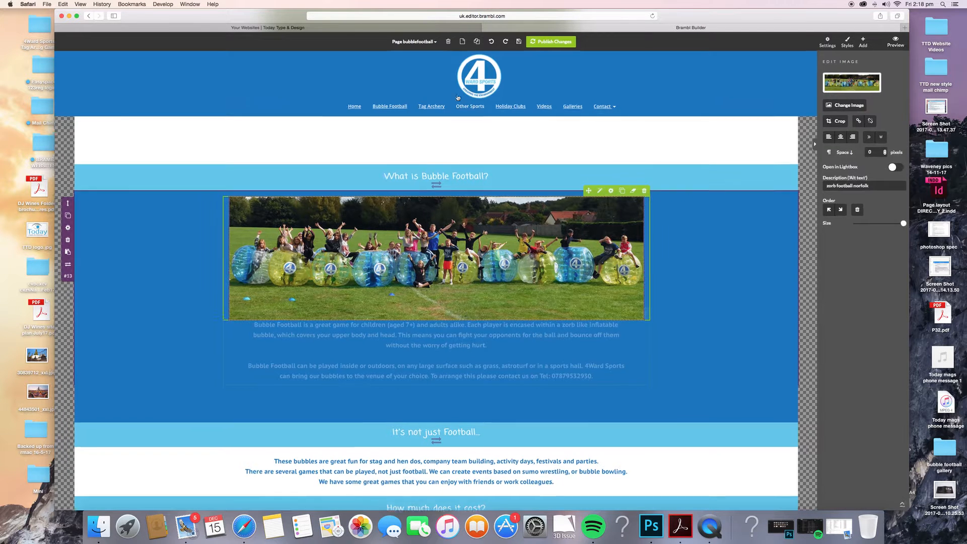
Step: Undo the last change on the bubblefootball page
{"action": "scroll", "coordinate": [500, 43], "scroll_direction": "up", "scroll_amount": 5}
{"action": "scroll", "coordinate": [500, 43], "scroll_direction": "up", "scroll_amount": 5}
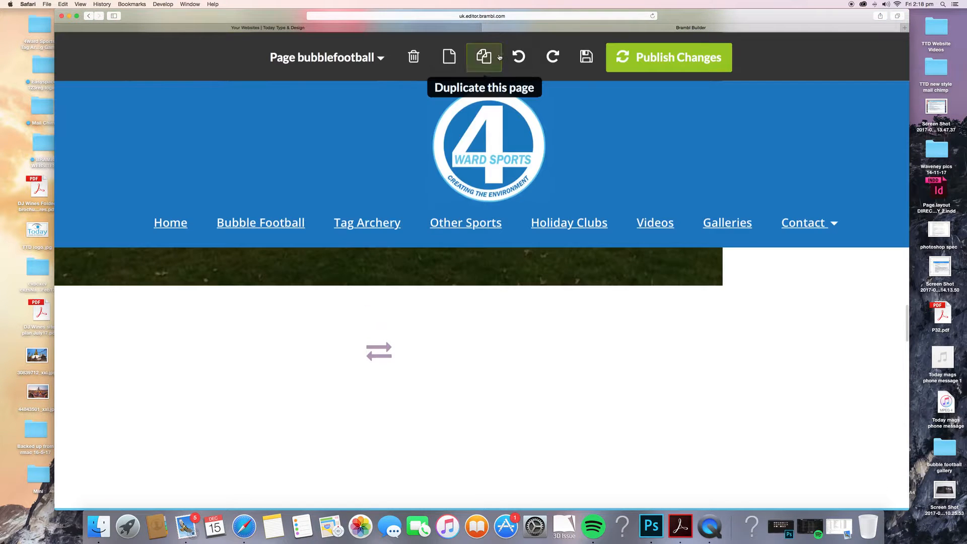
{"action": "left_click", "coordinate": [518, 56]}
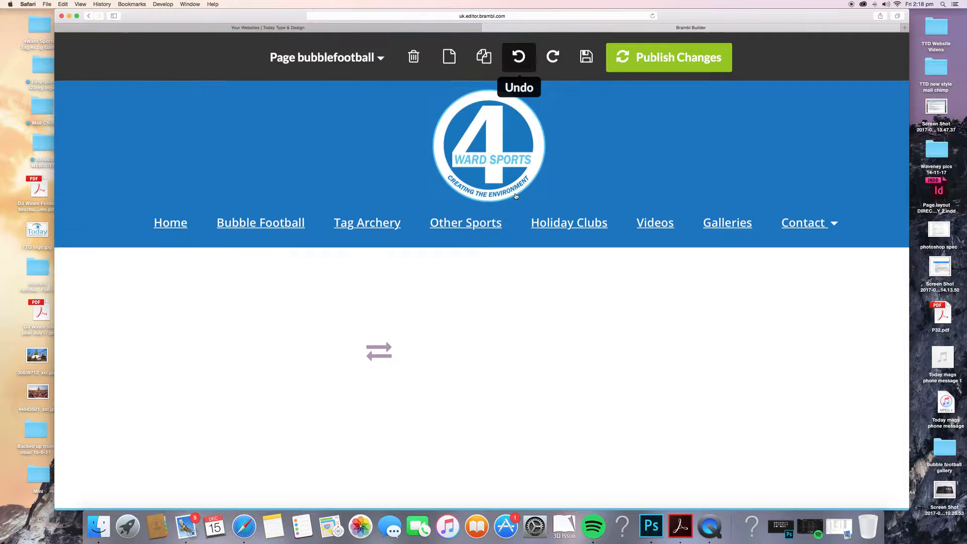
Step: Move the "What is Bubble Football?" heading below the description paragraphs under the group photo
{"action": "scroll", "coordinate": [515, 195], "scroll_direction": "down", "scroll_amount": 5}
{"action": "scroll", "coordinate": [515, 195], "scroll_direction": "down", "scroll_amount": 15}
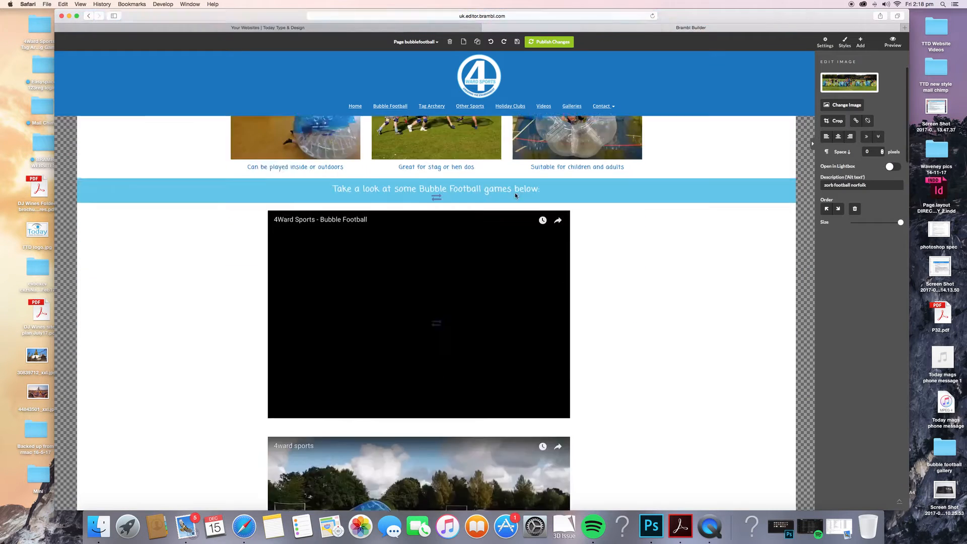
{"action": "scroll", "coordinate": [515, 192], "scroll_direction": "down", "scroll_amount": 15}
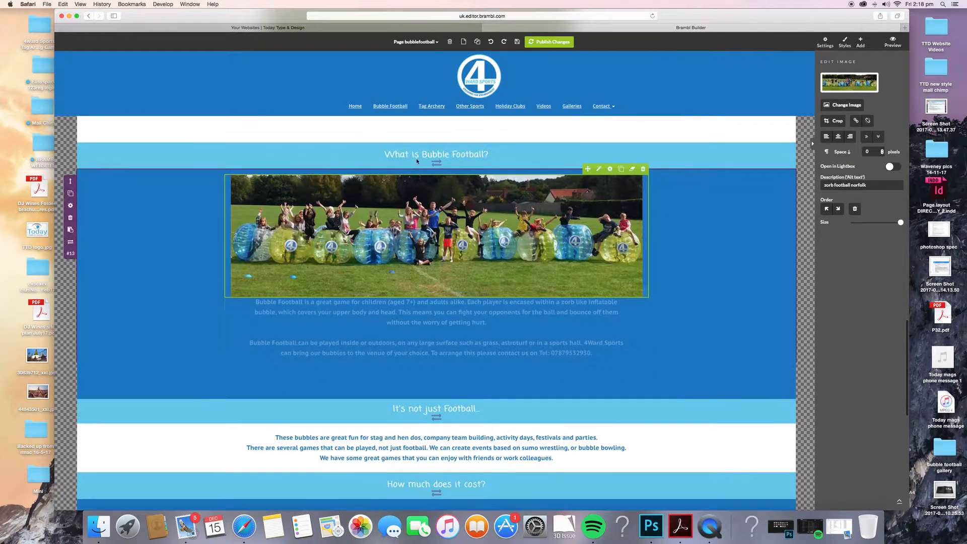
{"action": "left_click_drag", "start_coordinate": [416, 161], "coordinate": [226, 375]}
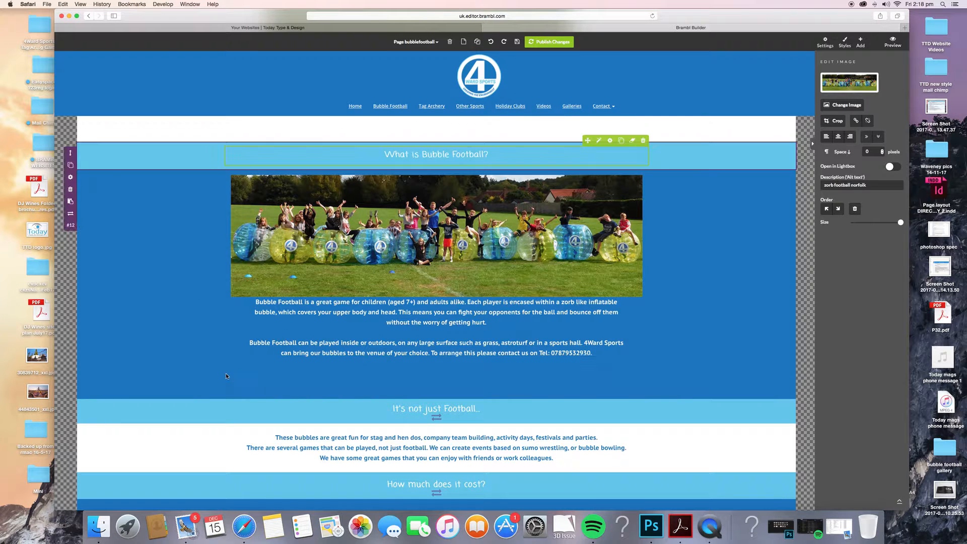
{"action": "left_click_drag", "start_coordinate": [127, 158], "coordinate": [219, 386]}
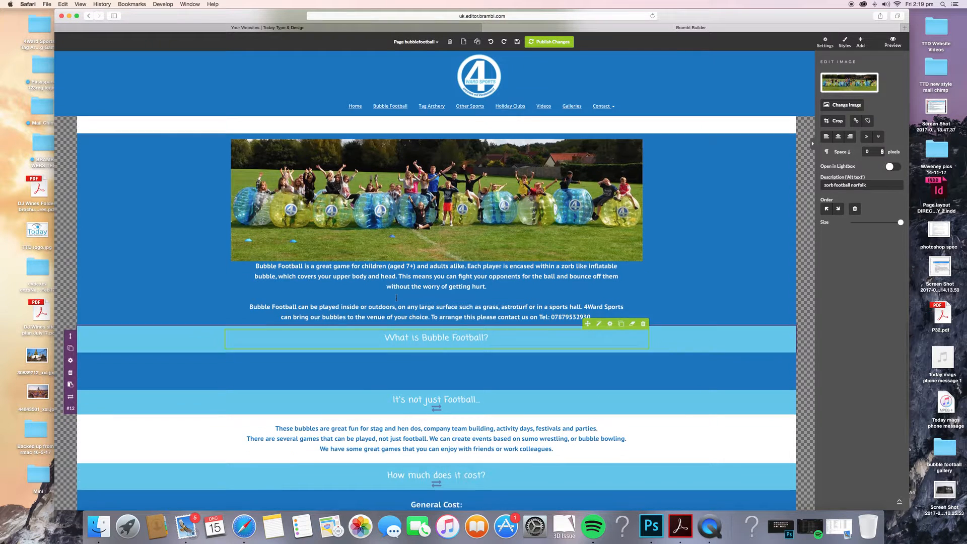
Step: Leave the bubblefootball page without saving the moved elements, and reopen the 4Ward Sports website for editing
{"action": "scroll", "coordinate": [396, 298], "scroll_direction": "up", "scroll_amount": 3}
{"action": "scroll", "coordinate": [396, 300], "scroll_direction": "up", "scroll_amount": 15}
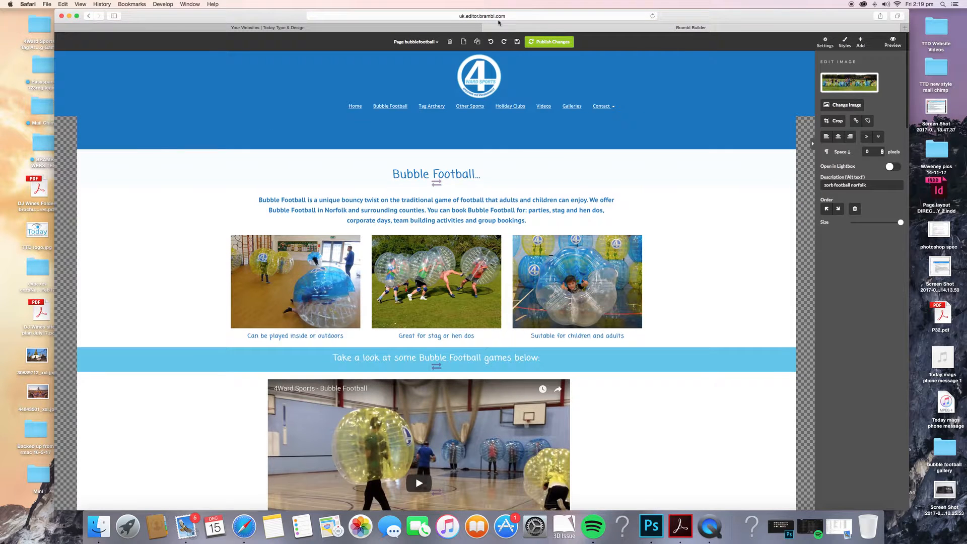
{"action": "left_click", "coordinate": [486, 28]}
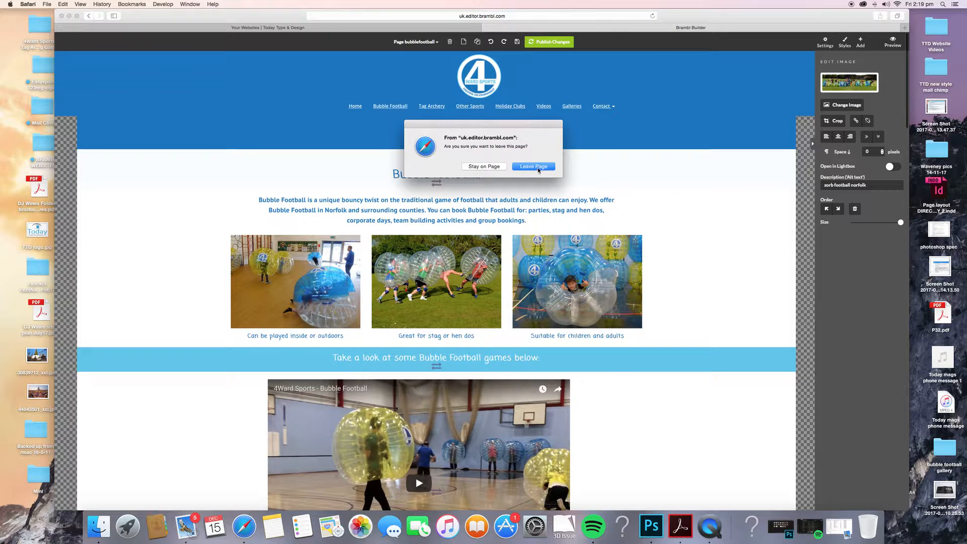
{"action": "left_click", "coordinate": [538, 167]}
{"action": "left_click", "coordinate": [162, 235]}
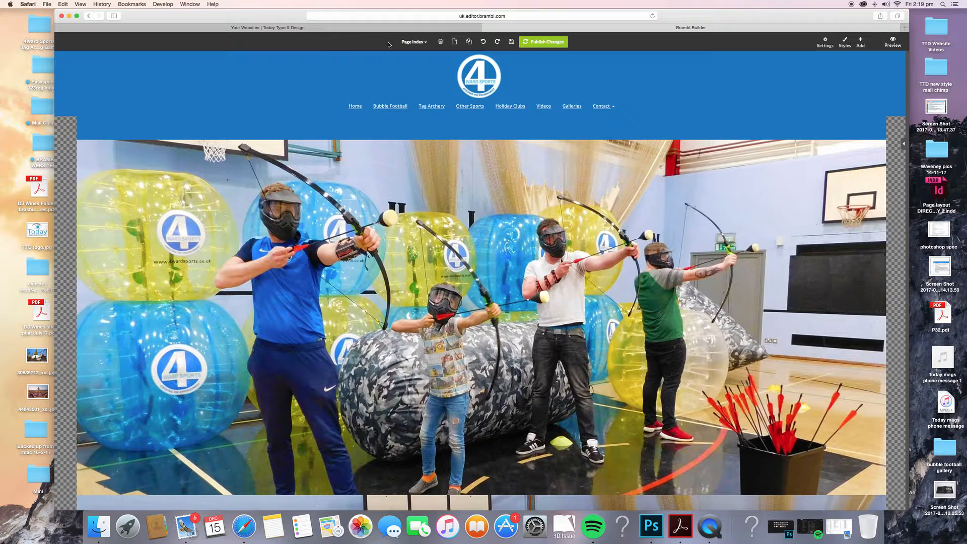
Step: Open the holidayclubs page and delete the Gt Hockham, Dojo Norwich and Little Sports Banham poster sections
{"action": "left_click", "coordinate": [413, 42]}
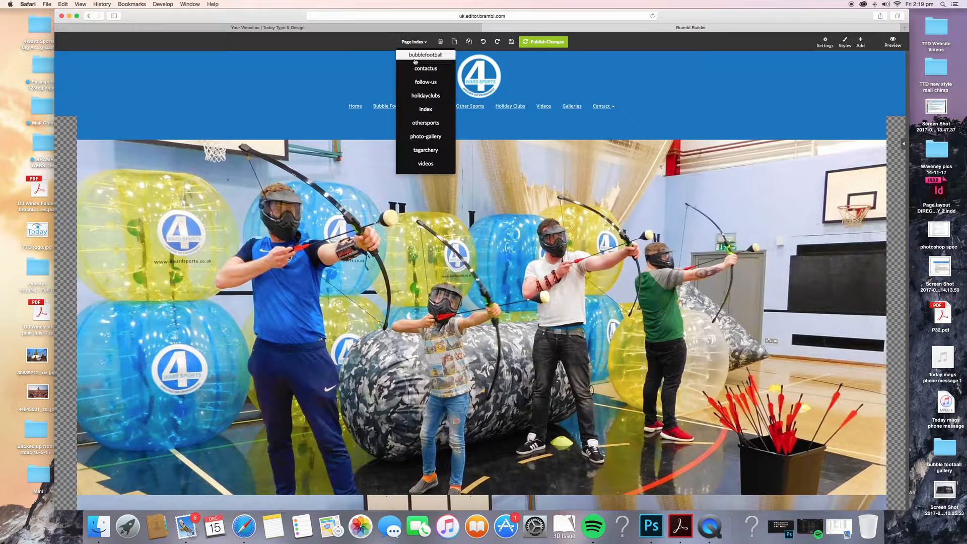
{"action": "left_click", "coordinate": [436, 95]}
{"action": "left_click", "coordinate": [497, 233]}
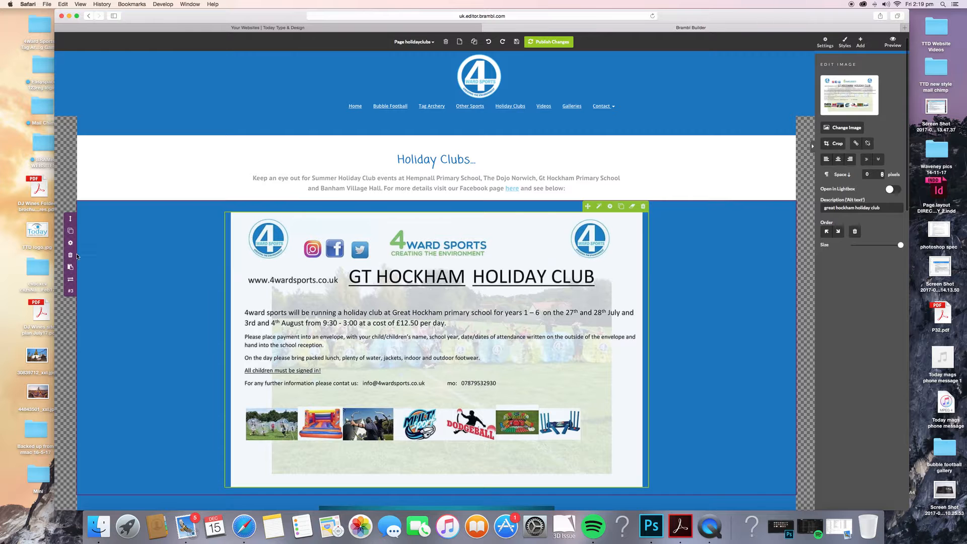
{"action": "left_click", "coordinate": [71, 256]}
{"action": "scroll", "coordinate": [452, 264], "scroll_direction": "down", "scroll_amount": 3}
{"action": "left_click", "coordinate": [452, 264]}
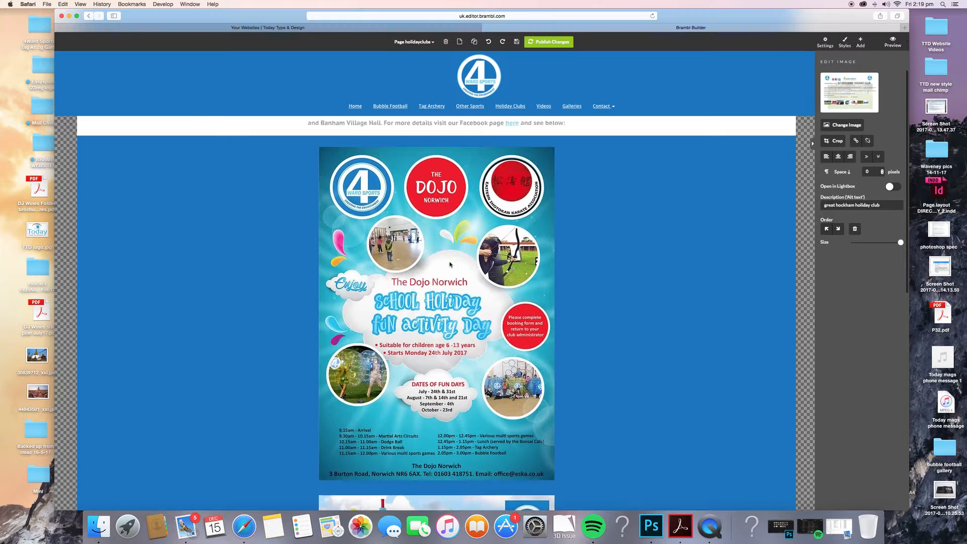
{"action": "scroll", "coordinate": [452, 263], "scroll_direction": "up", "scroll_amount": 1}
{"action": "left_click", "coordinate": [71, 200]}
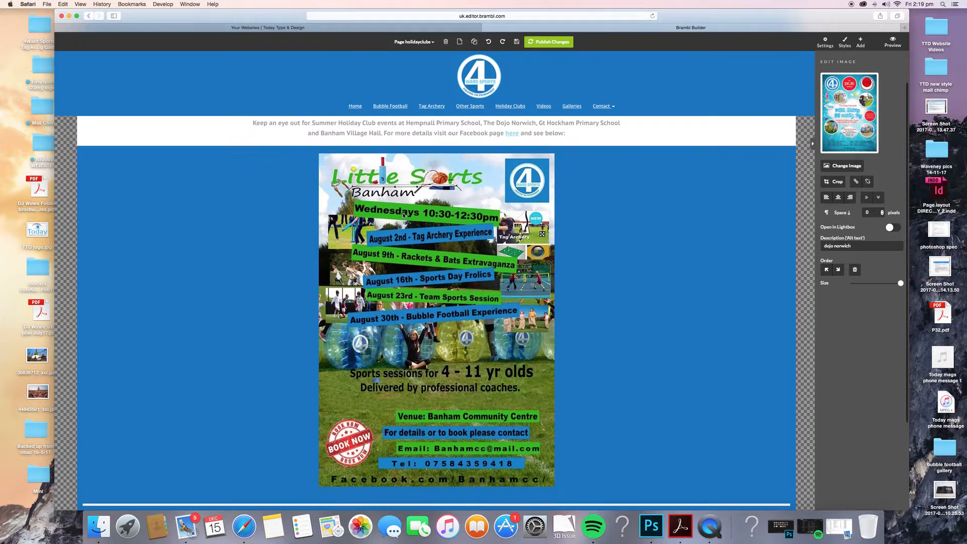
{"action": "left_click", "coordinate": [71, 166]}
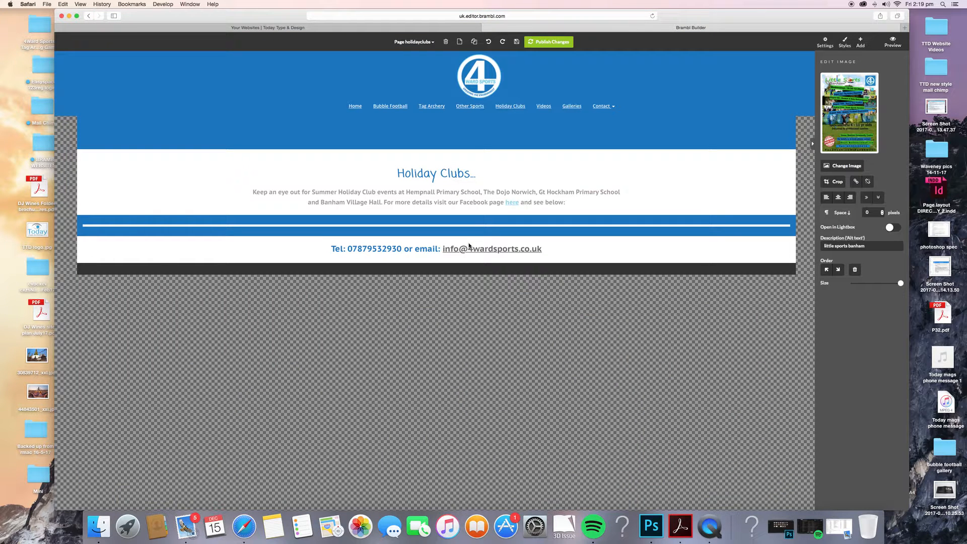
Step: Leave the holidayclubs page without saving the poster deletions, and reopen the 4Ward Sports website for editing
{"action": "left_click", "coordinate": [402, 43]}
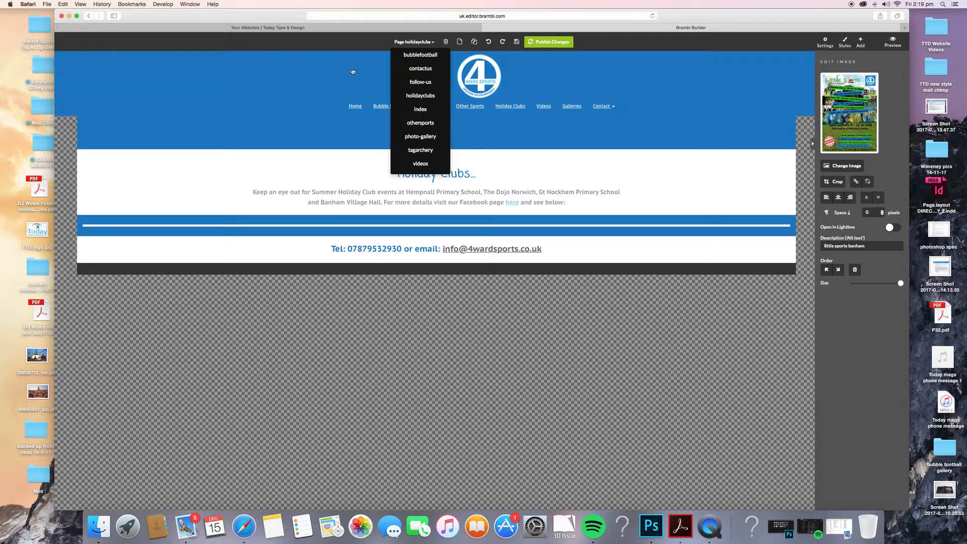
{"action": "left_click", "coordinate": [676, 111]}
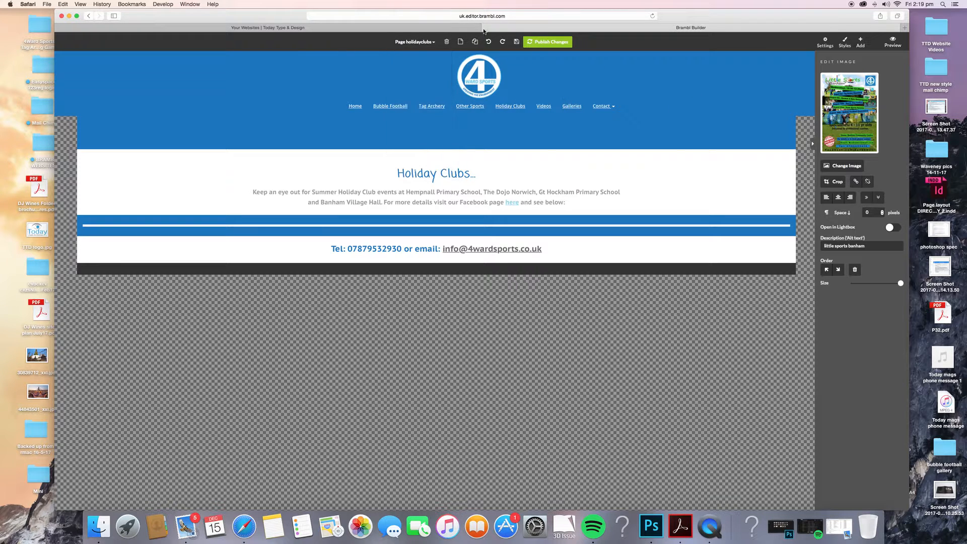
{"action": "left_click", "coordinate": [486, 28]}
{"action": "left_click", "coordinate": [534, 169]}
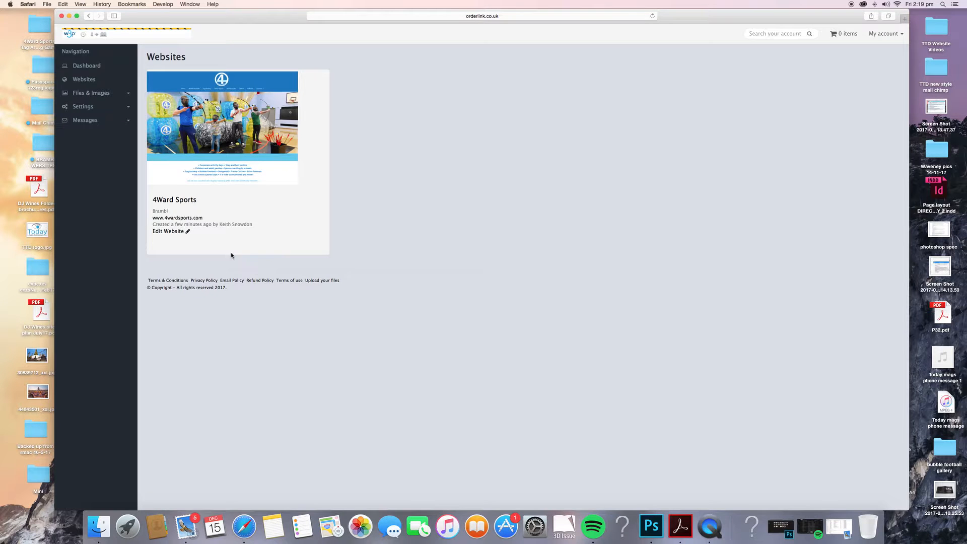
{"action": "left_click", "coordinate": [168, 231]}
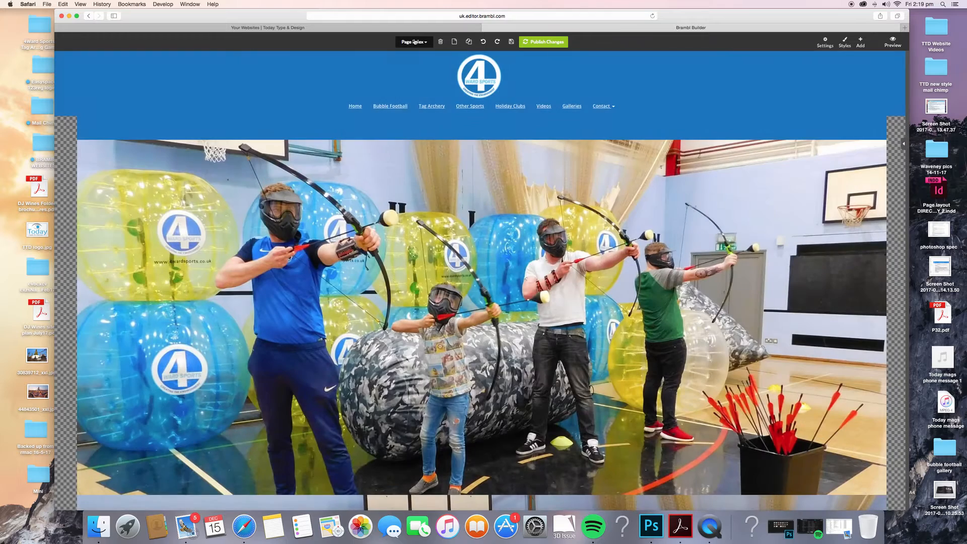
Step: Open the tagarchery page and add stray lines "hyyuyyu", six "yu", "yuy", "uy", "y" and "uyu" below the introduction text
{"action": "left_click", "coordinate": [413, 42]}
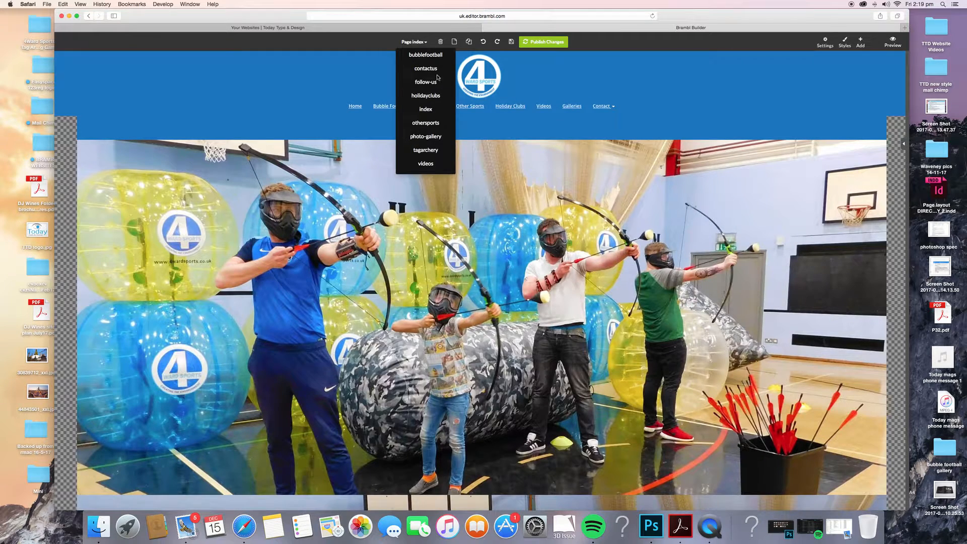
{"action": "left_click", "coordinate": [432, 150]}
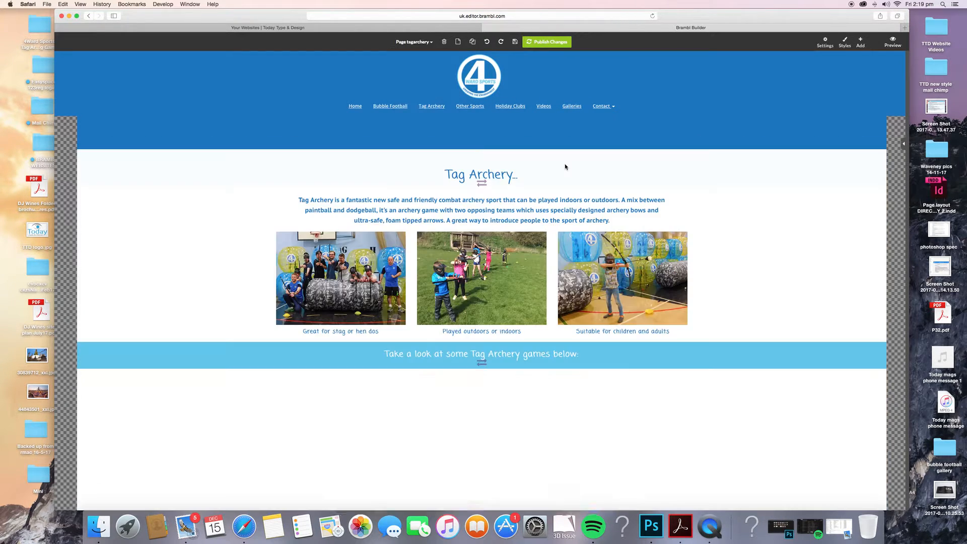
{"action": "left_click", "coordinate": [570, 215]}
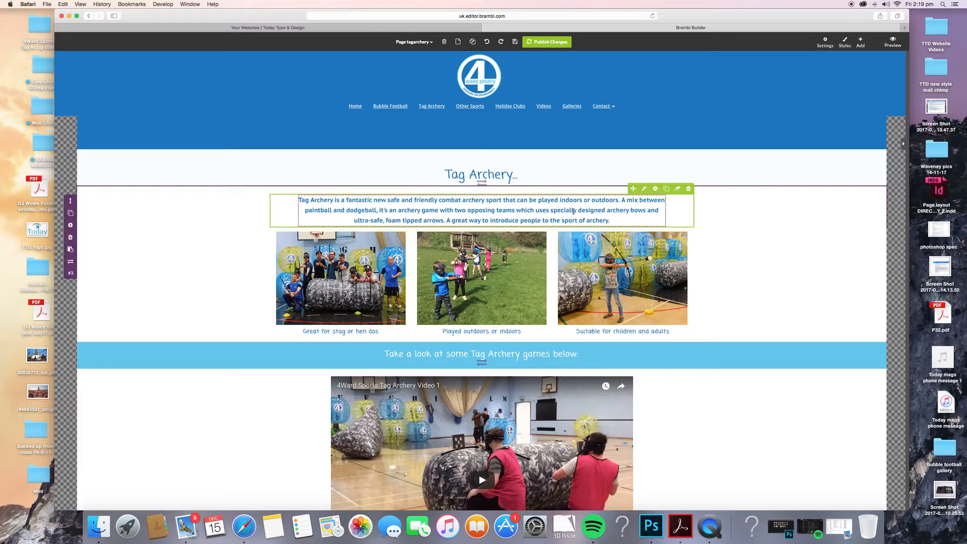
{"action": "key", "text": "Return"}
{"action": "type", "text": "hyyuyyu yu yu yu yu yu yu "}
{"action": "type", "text": "yuy"}
{"action": "key", "text": "Return"}
{"action": "type", "text": "uy"}
{"action": "key", "text": "Return"}
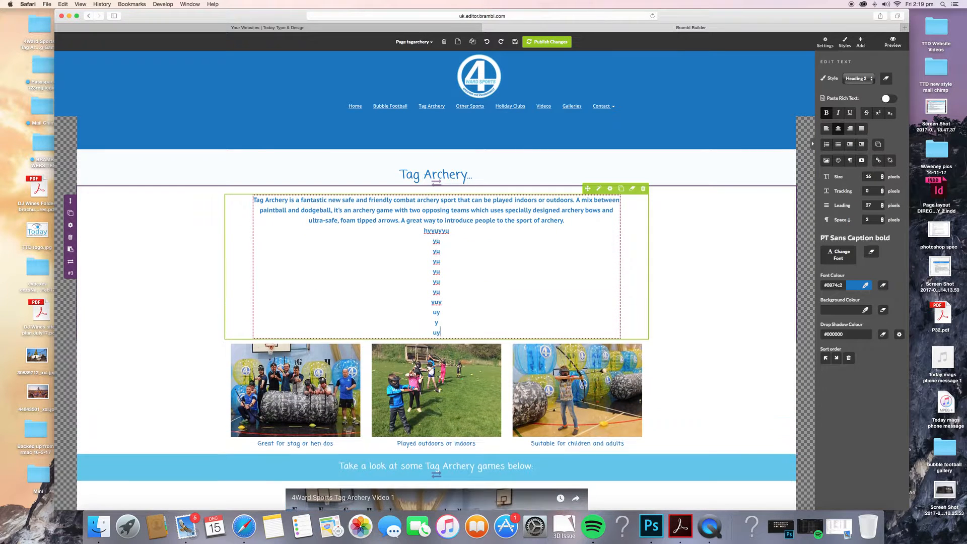
{"action": "type", "text": "y"}
{"action": "key", "text": "Return"}
{"action": "type", "text": "uyu"}
{"action": "key", "text": "Return"}
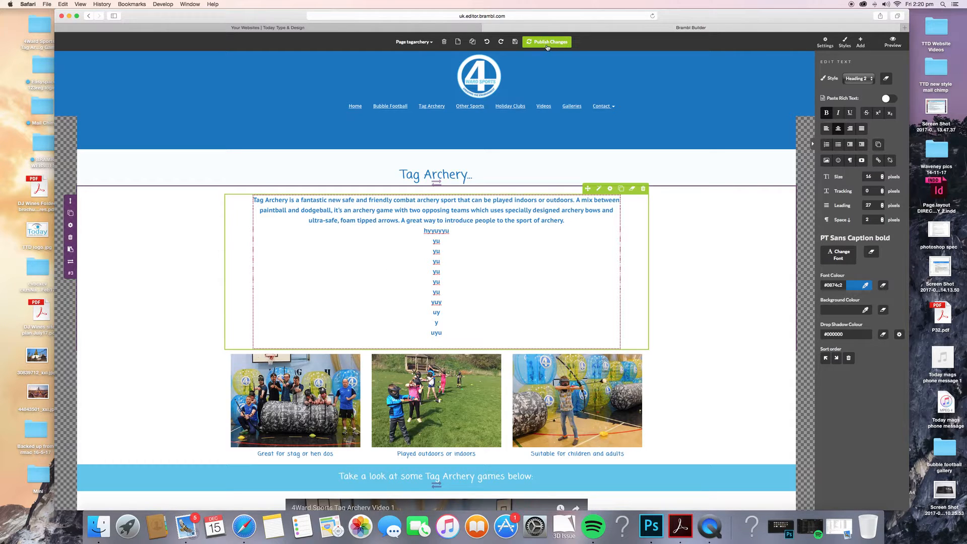
Step: Check the tagarchery page down to its videos, and leave the editor without saving the stray text
{"action": "scroll", "coordinate": [502, 224], "scroll_direction": "down", "scroll_amount": 5}
{"action": "scroll", "coordinate": [503, 225], "scroll_direction": "up", "scroll_amount": 5}
{"action": "scroll", "coordinate": [524, 225], "scroll_direction": "down", "scroll_amount": 3}
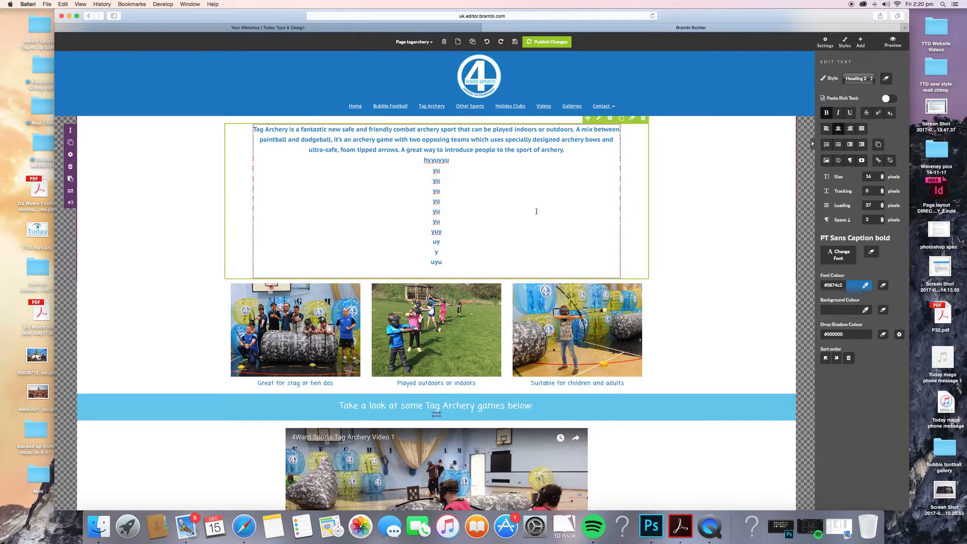
{"action": "scroll", "coordinate": [537, 211], "scroll_direction": "down", "scroll_amount": 10}
{"action": "scroll", "coordinate": [537, 213], "scroll_direction": "down", "scroll_amount": 20}
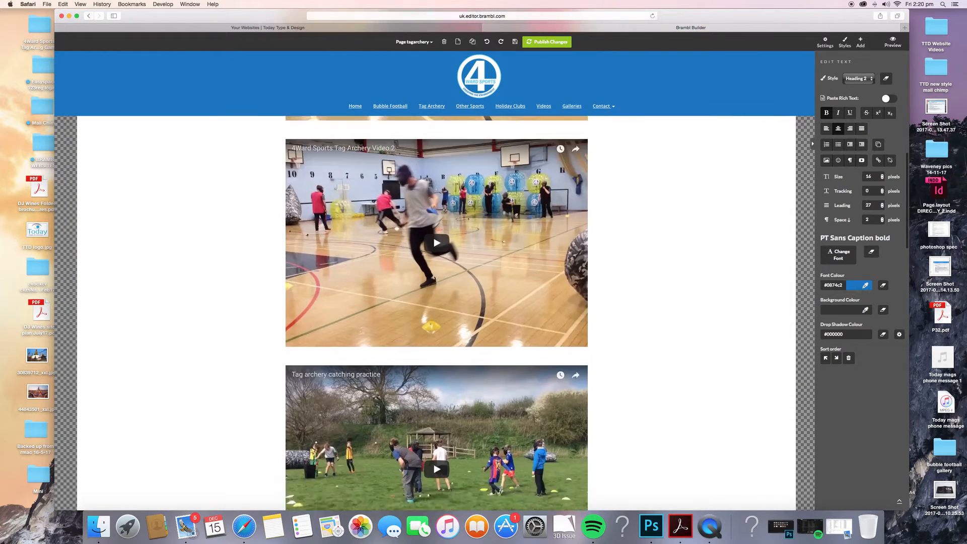
{"action": "scroll", "coordinate": [536, 212], "scroll_direction": "up", "scroll_amount": 20}
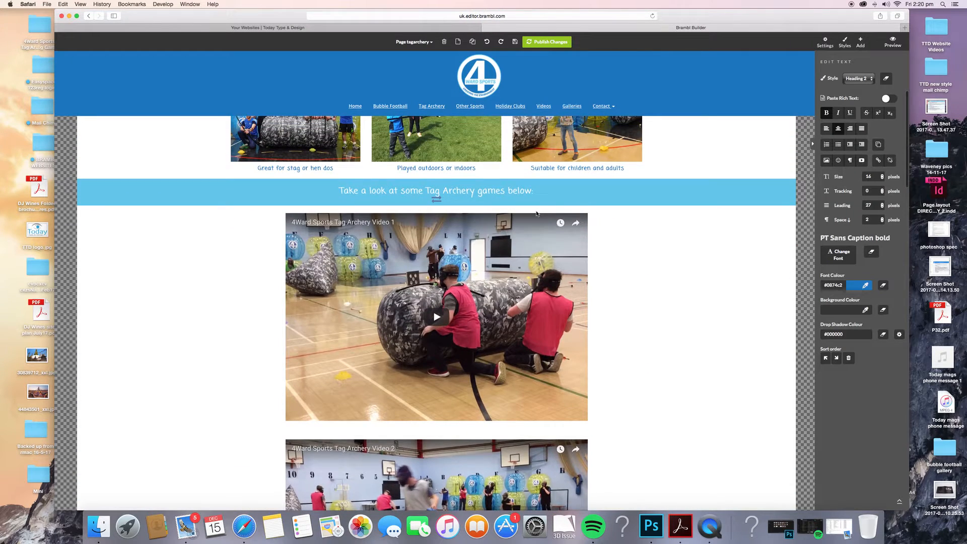
{"action": "scroll", "coordinate": [537, 213], "scroll_direction": "up", "scroll_amount": 9}
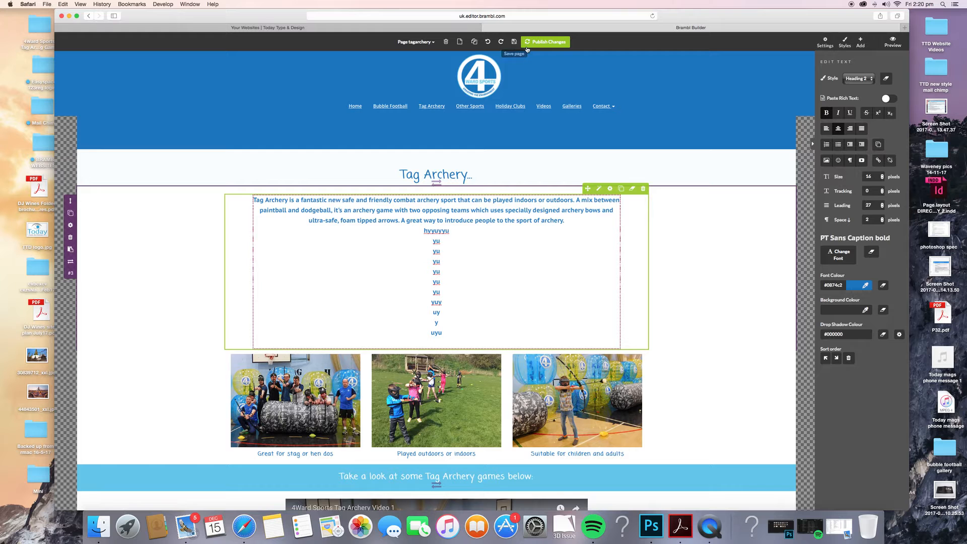
{"action": "left_click", "coordinate": [487, 28]}
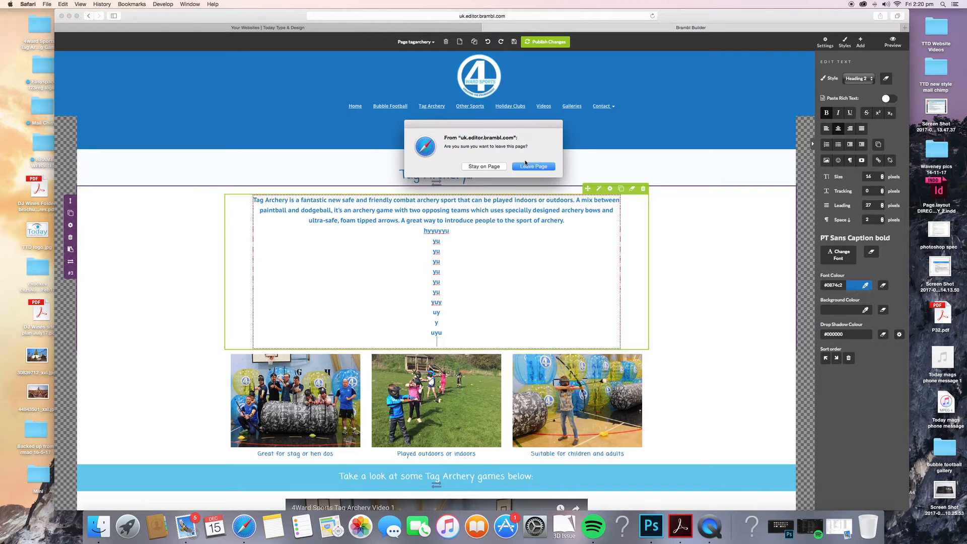
{"action": "left_click", "coordinate": [524, 168]}
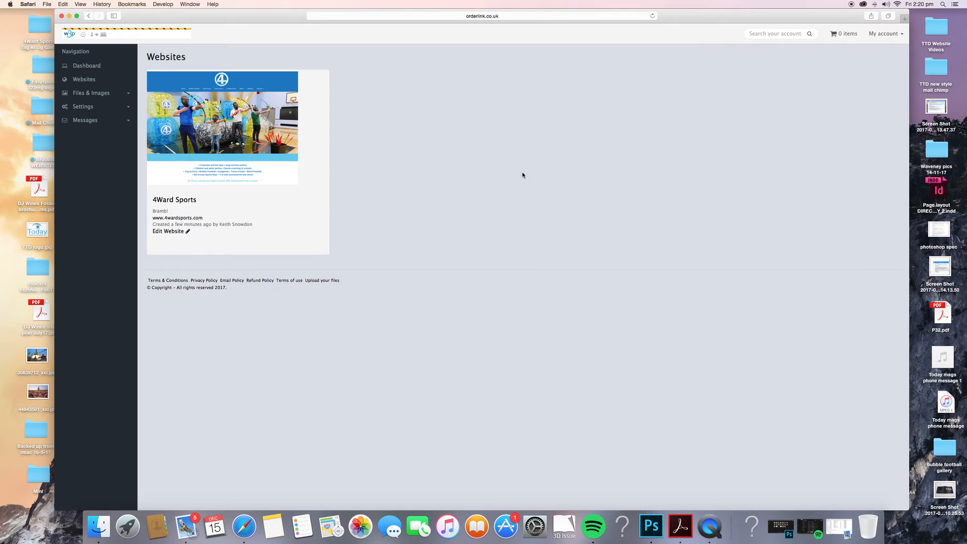